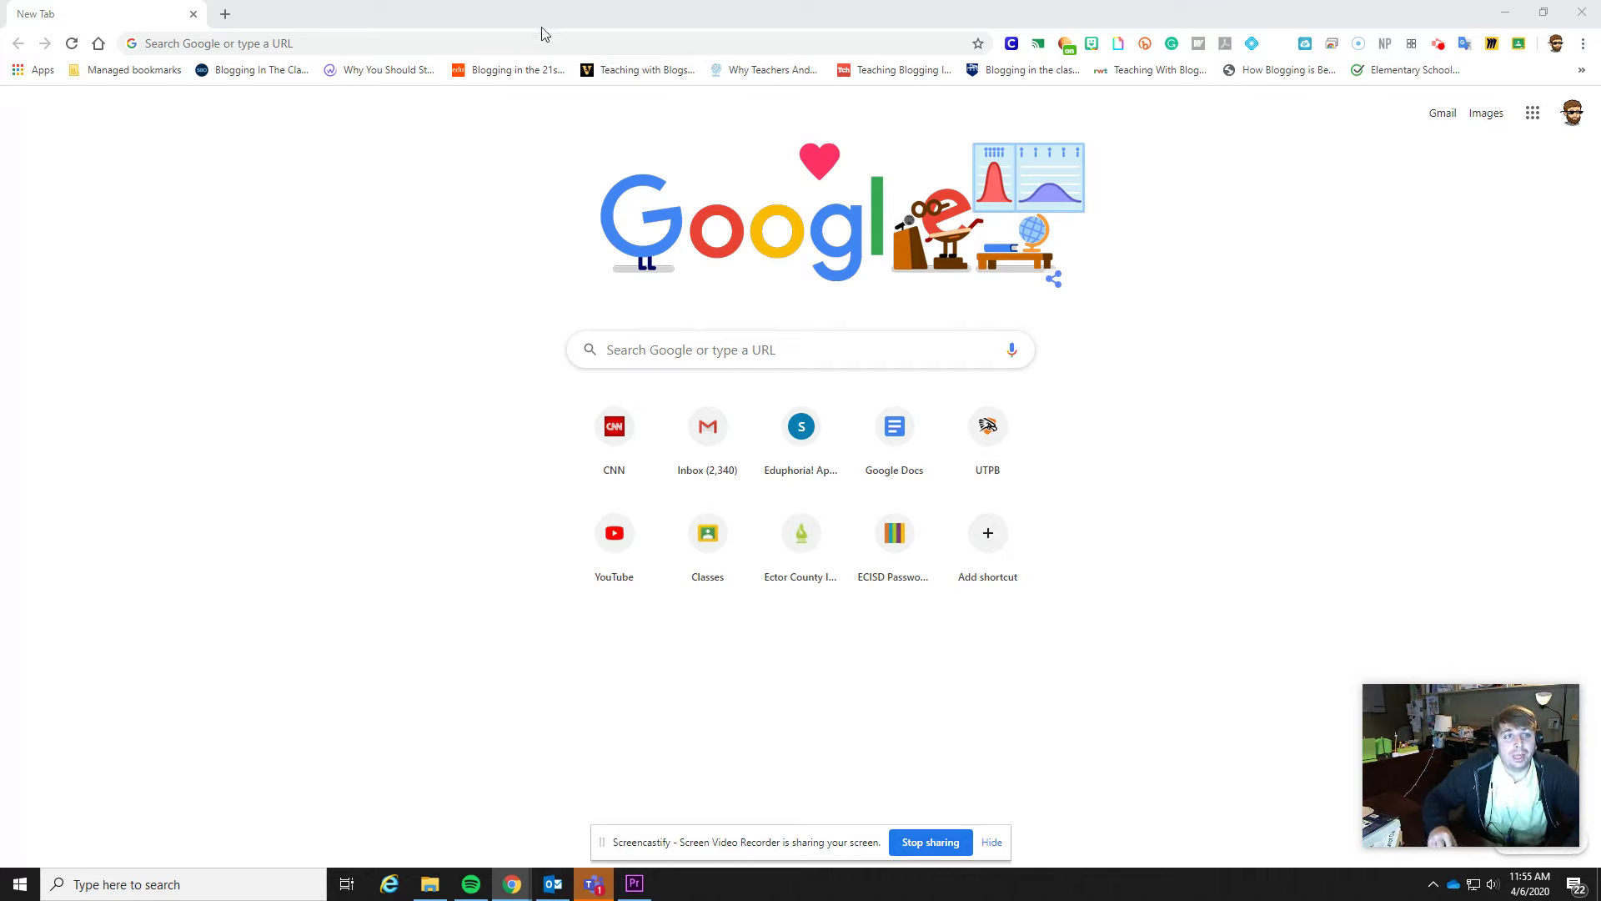
Step: Go to docs.google.com in the address bar, replacing the mistyped address
left_click(504, 47)
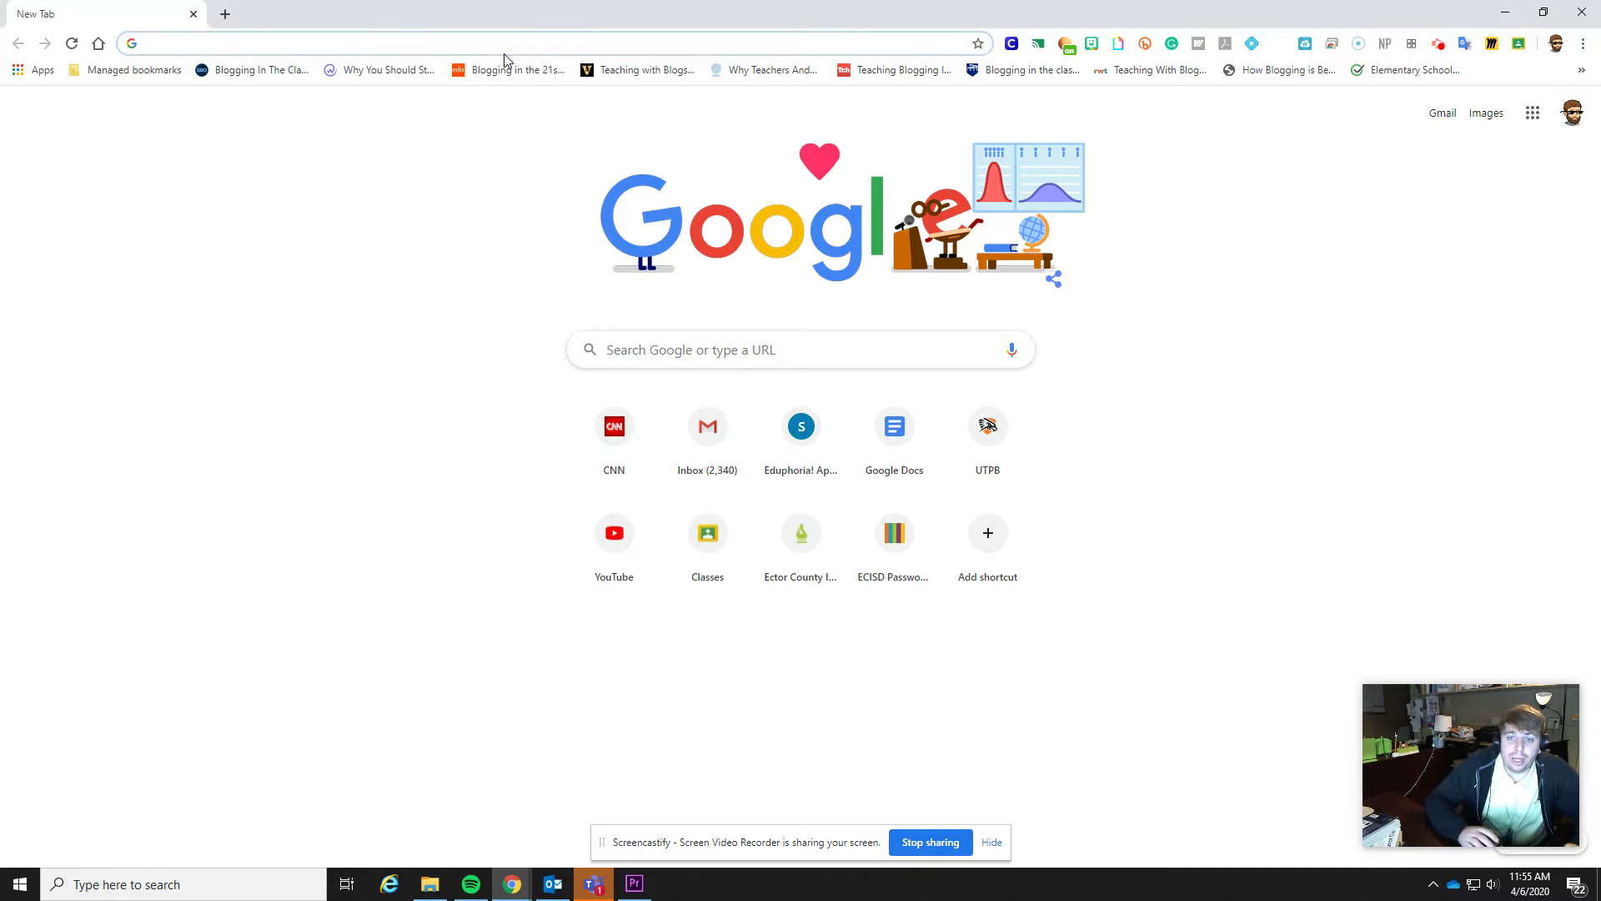
type("docs")
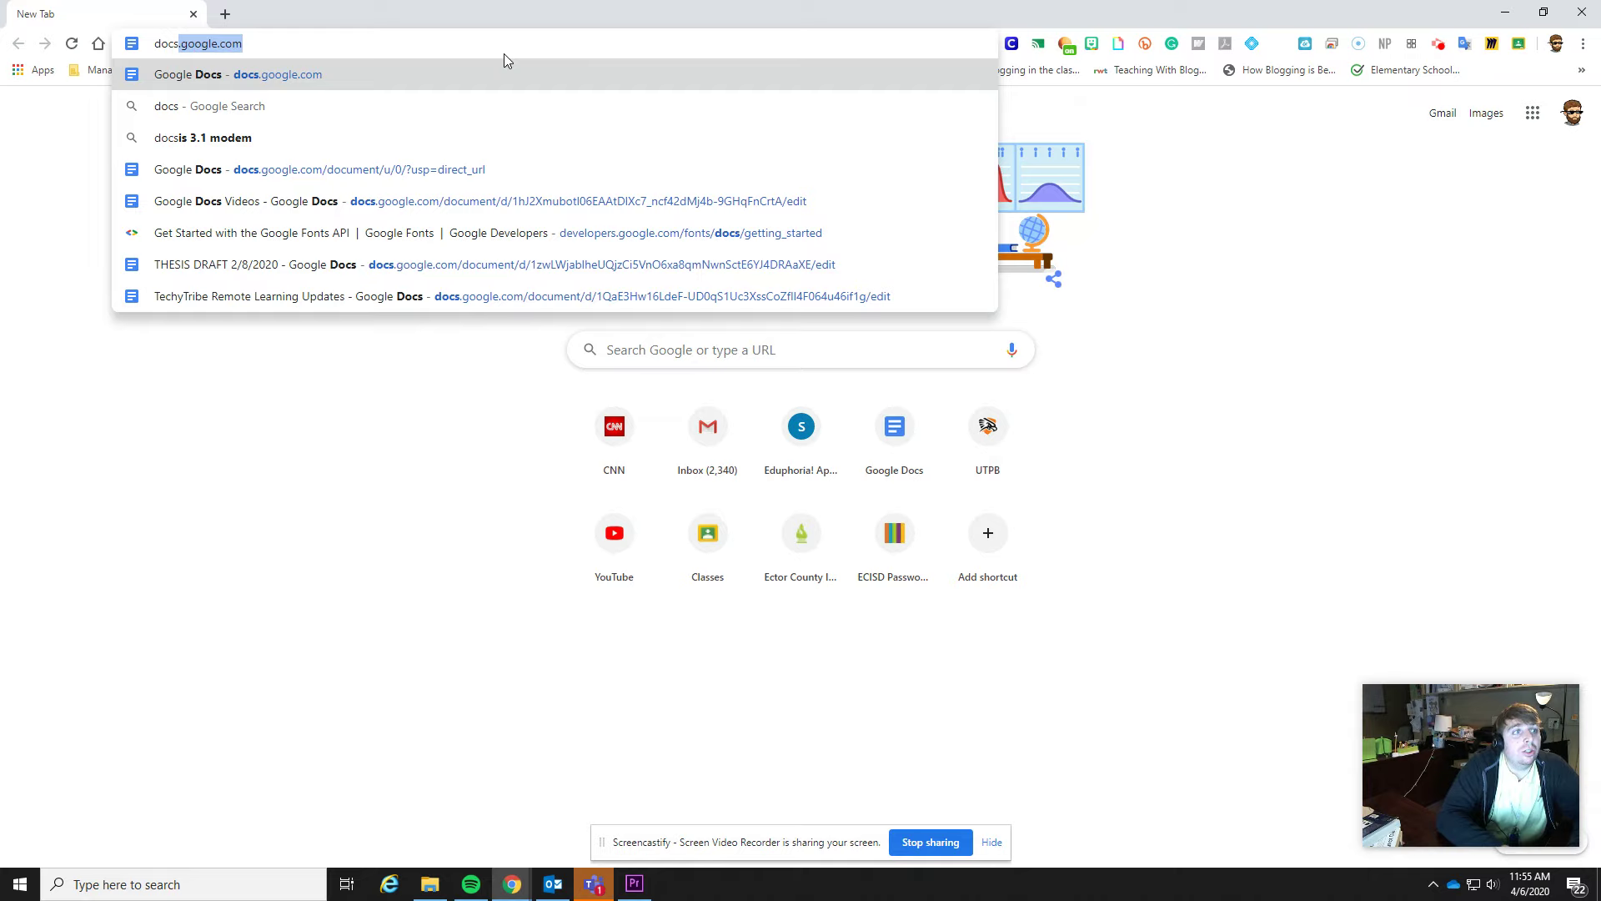
type("/goo")
key("ctrl+a")
type("docs.google")
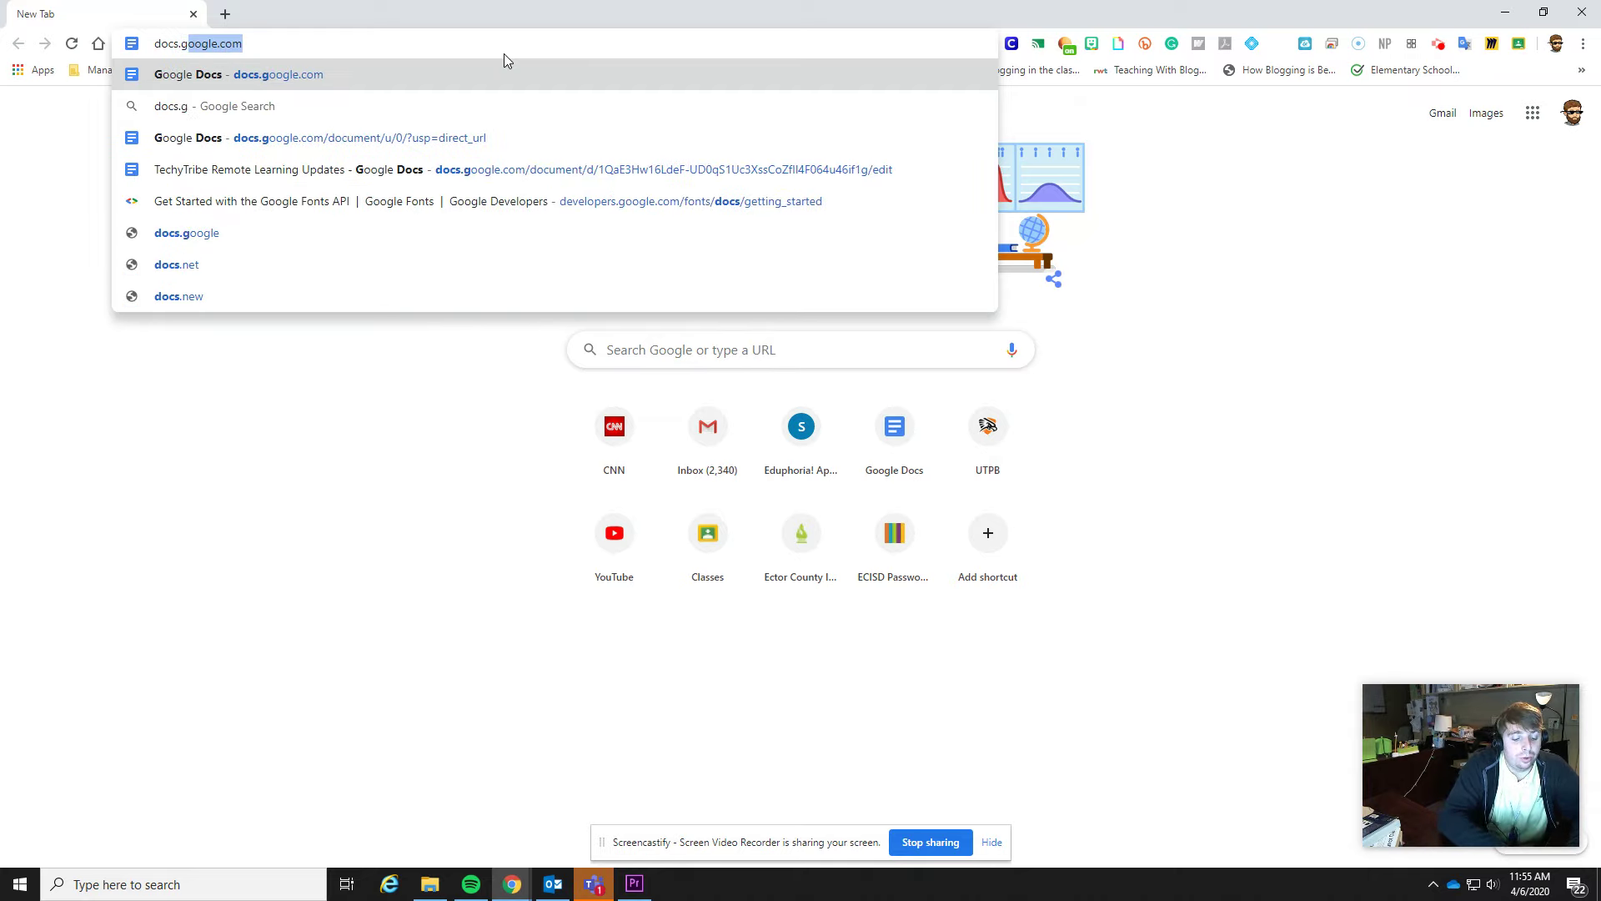
key("Return")
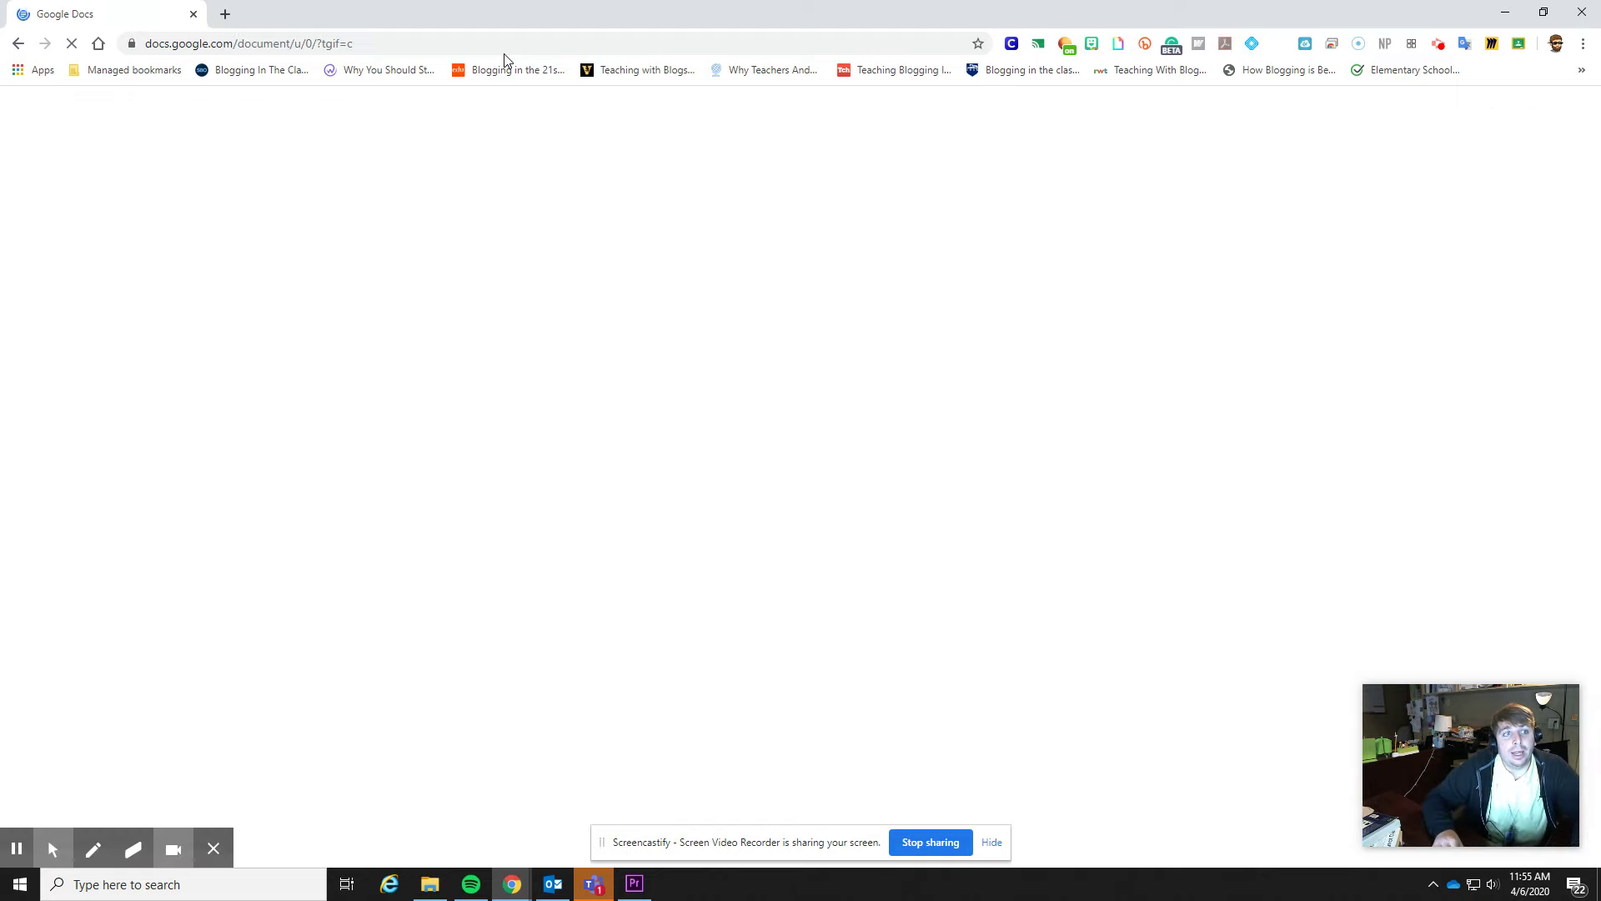
Step: Open Google Docs from the Google apps grid, close the extra tab, and start a blank document
left_click(226, 15)
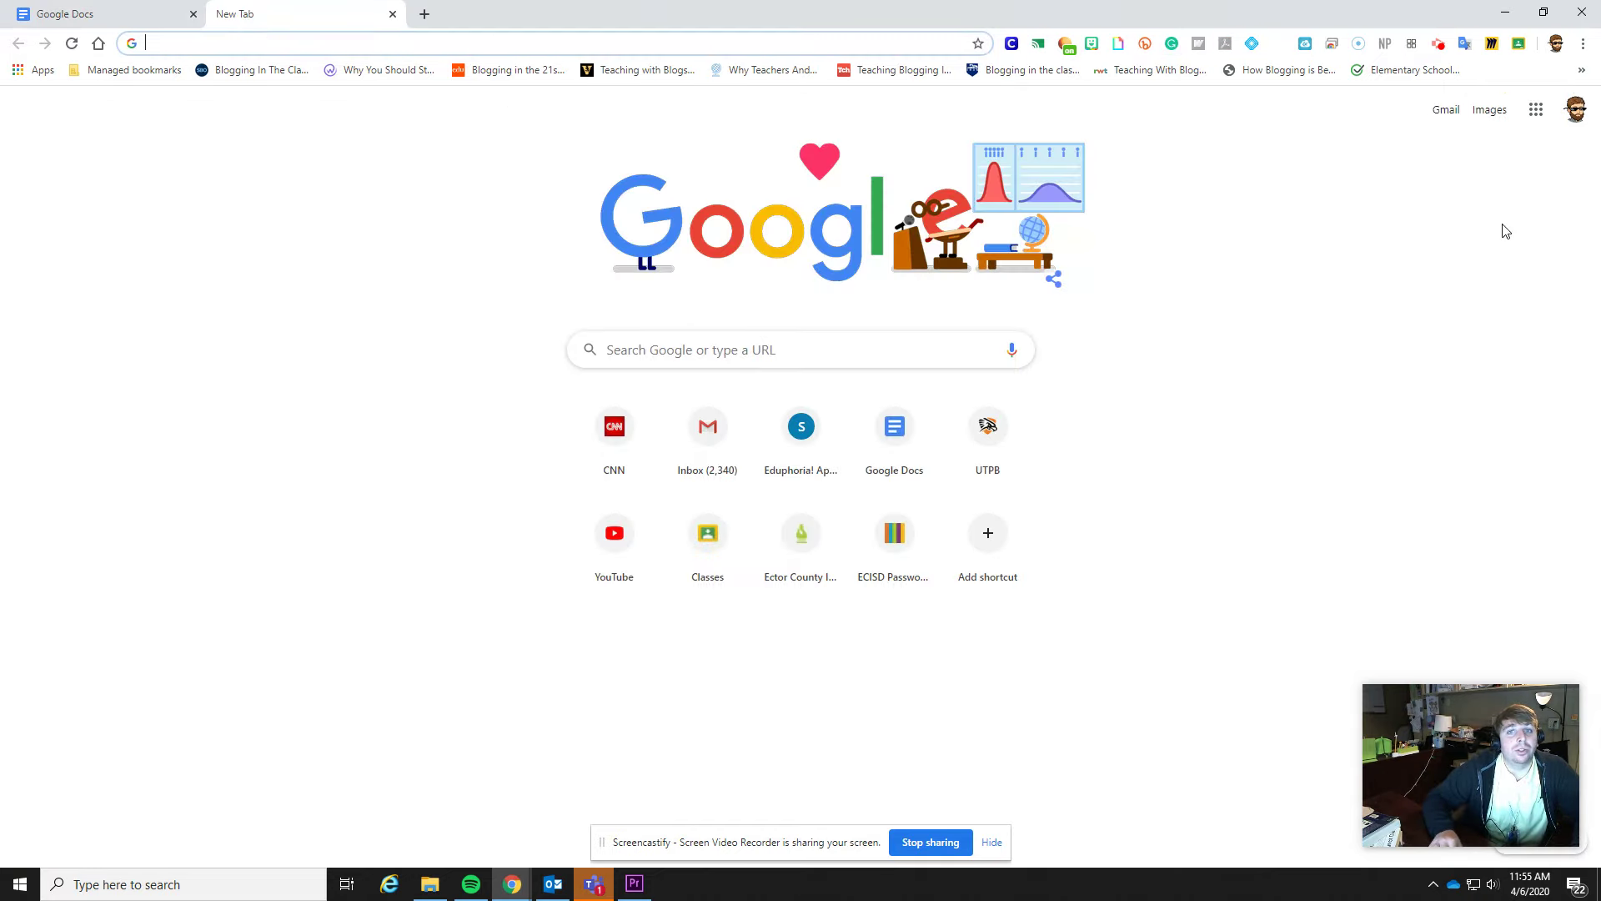
left_click(1537, 117)
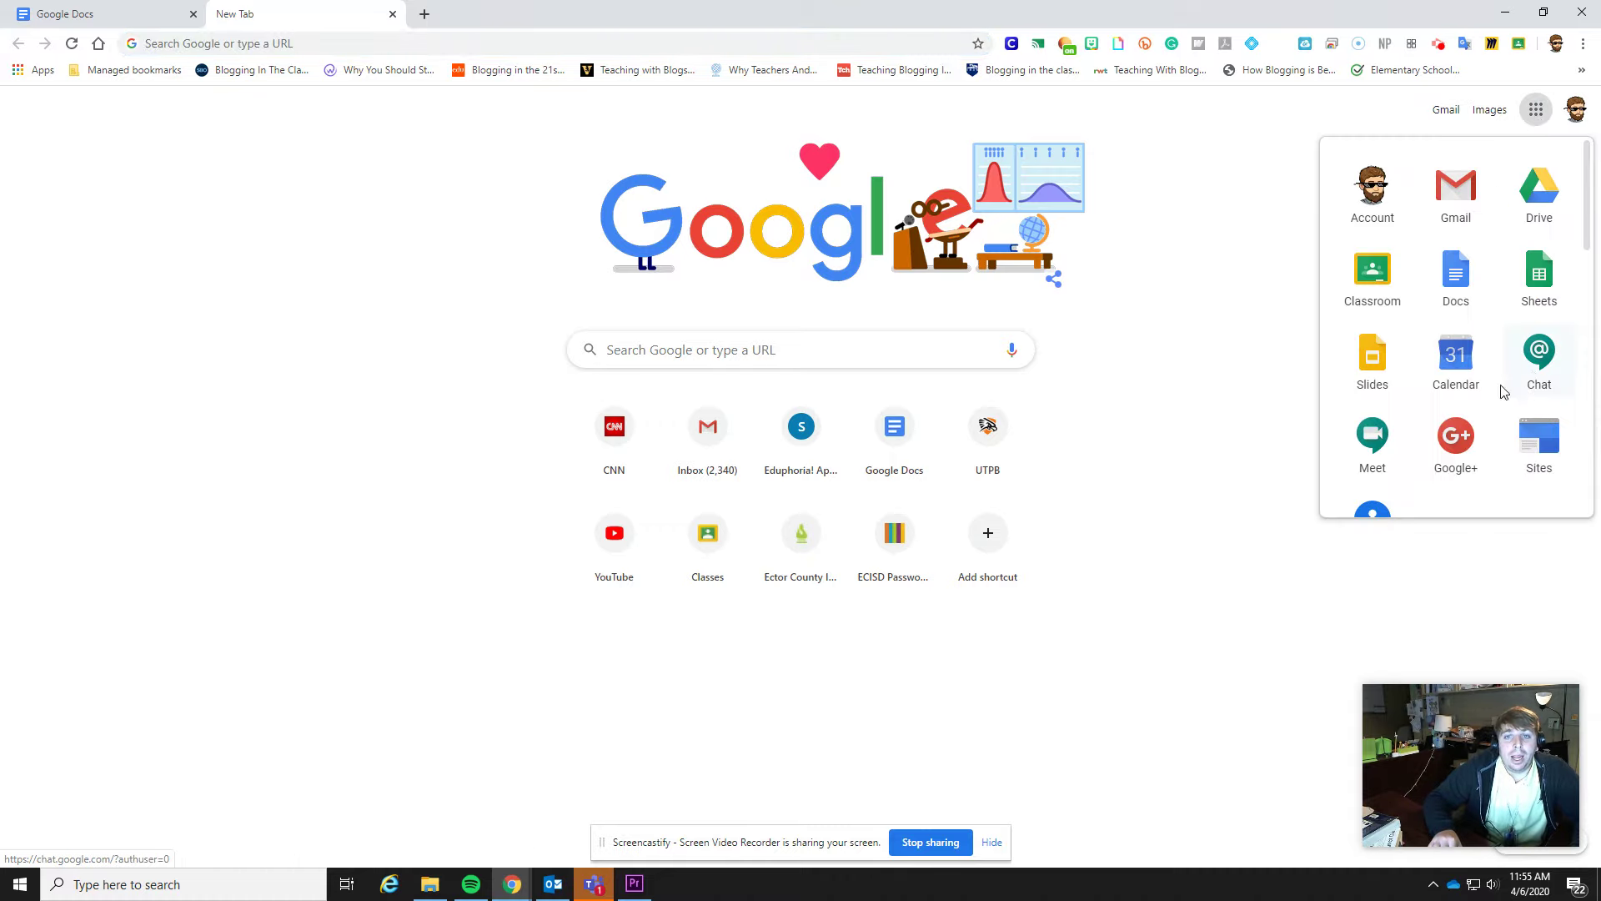
left_click(1449, 306)
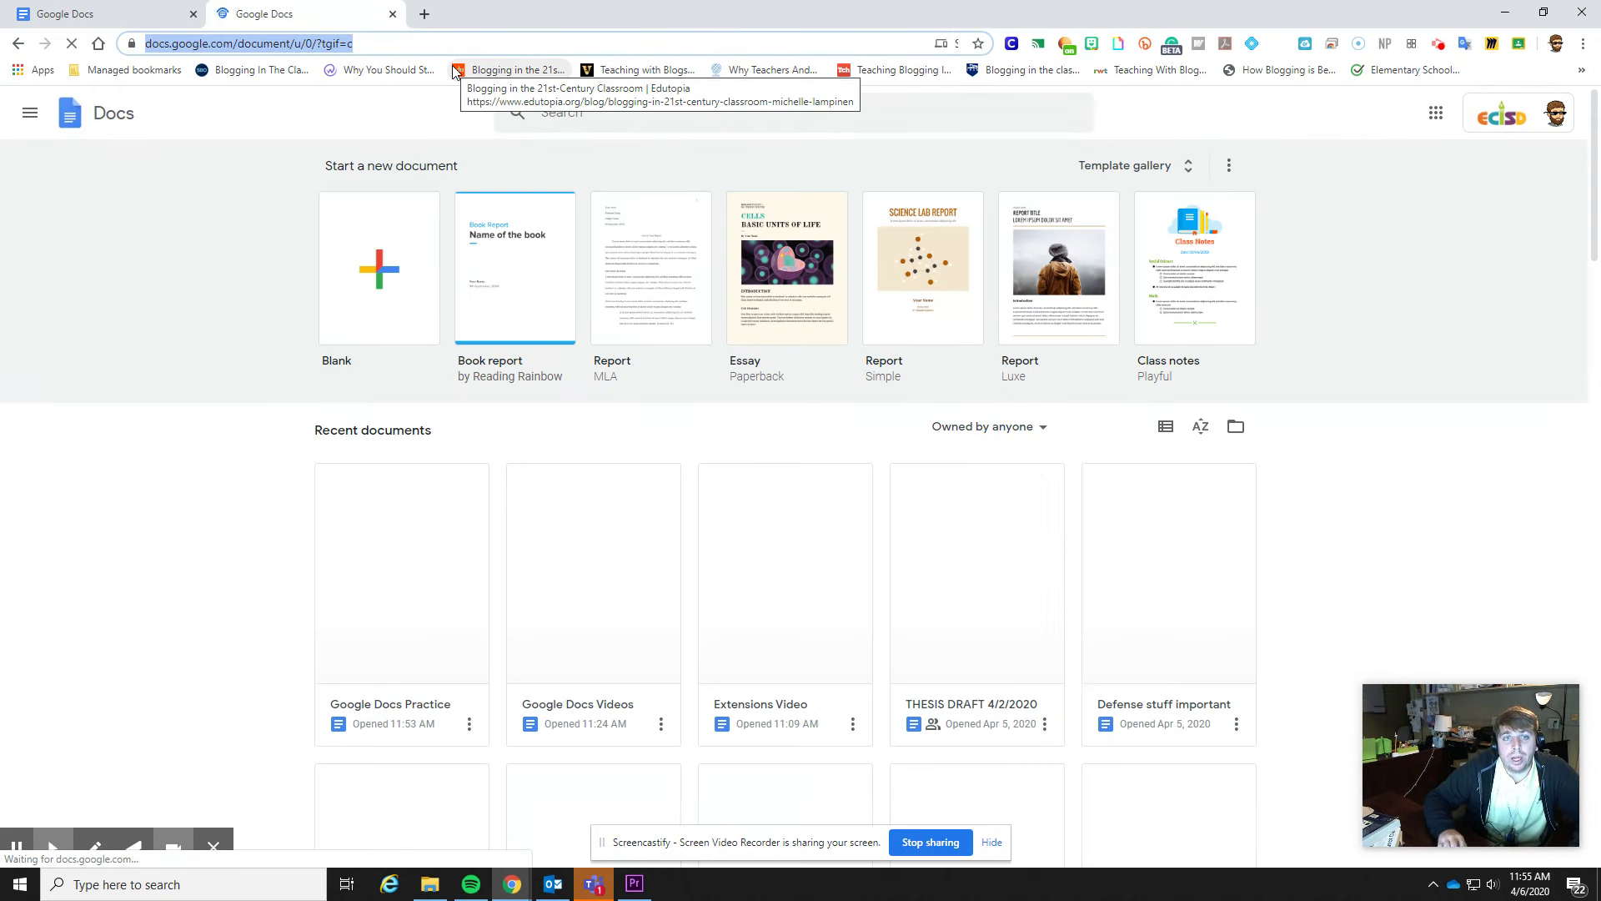
middle_click(323, 9)
left_click(410, 251)
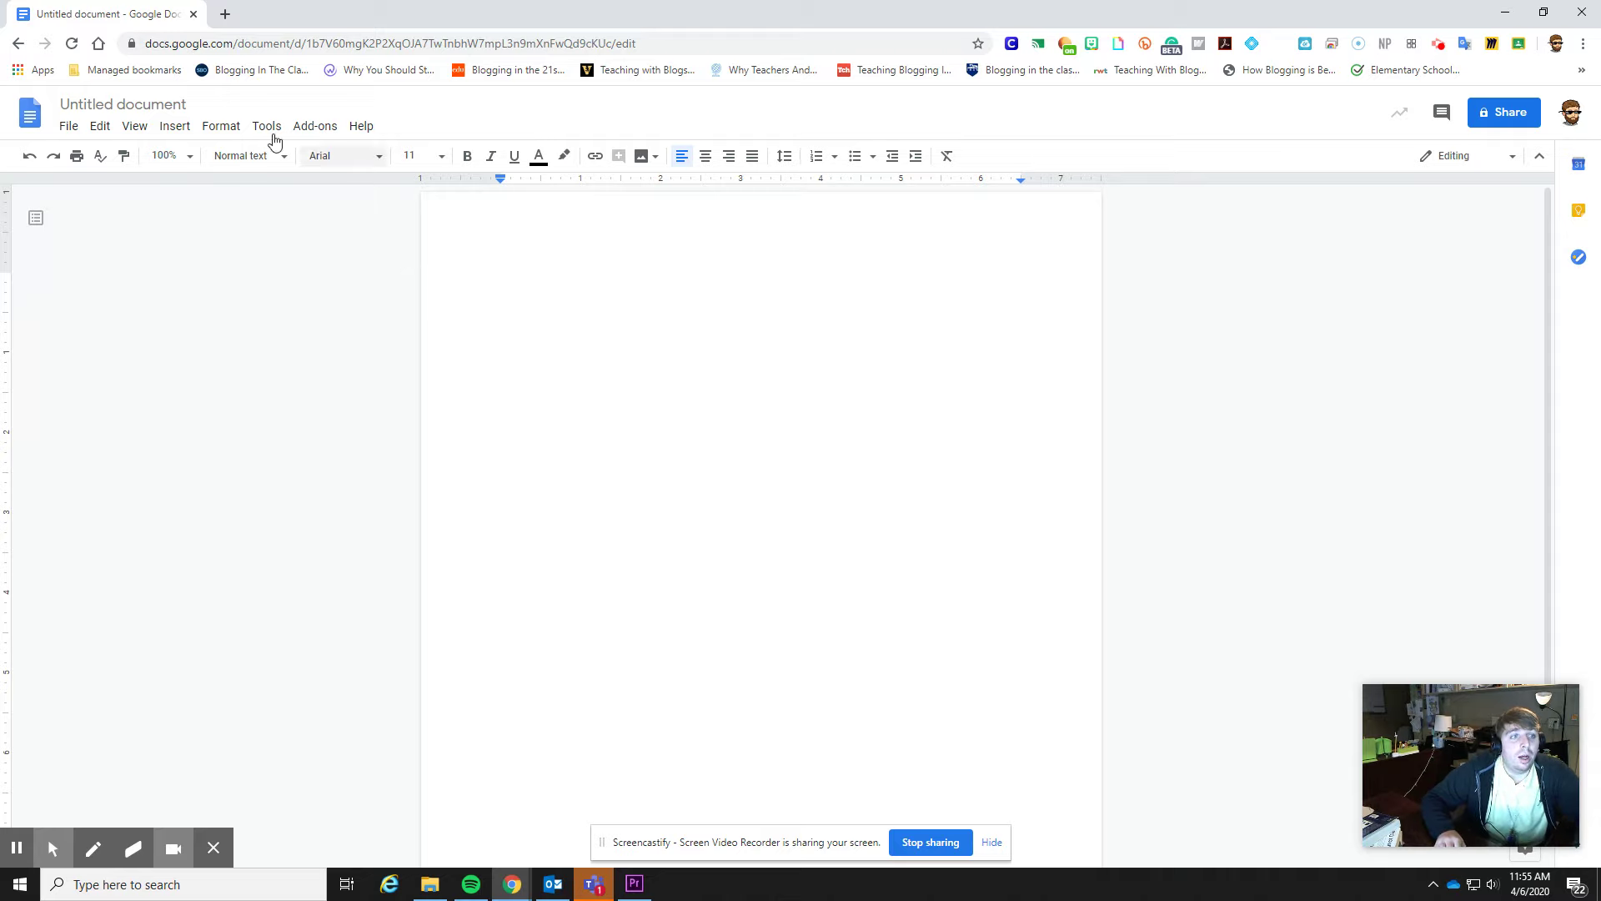
Step: Rename the untitled document to 'Google Docs Practice'
left_click(116, 104)
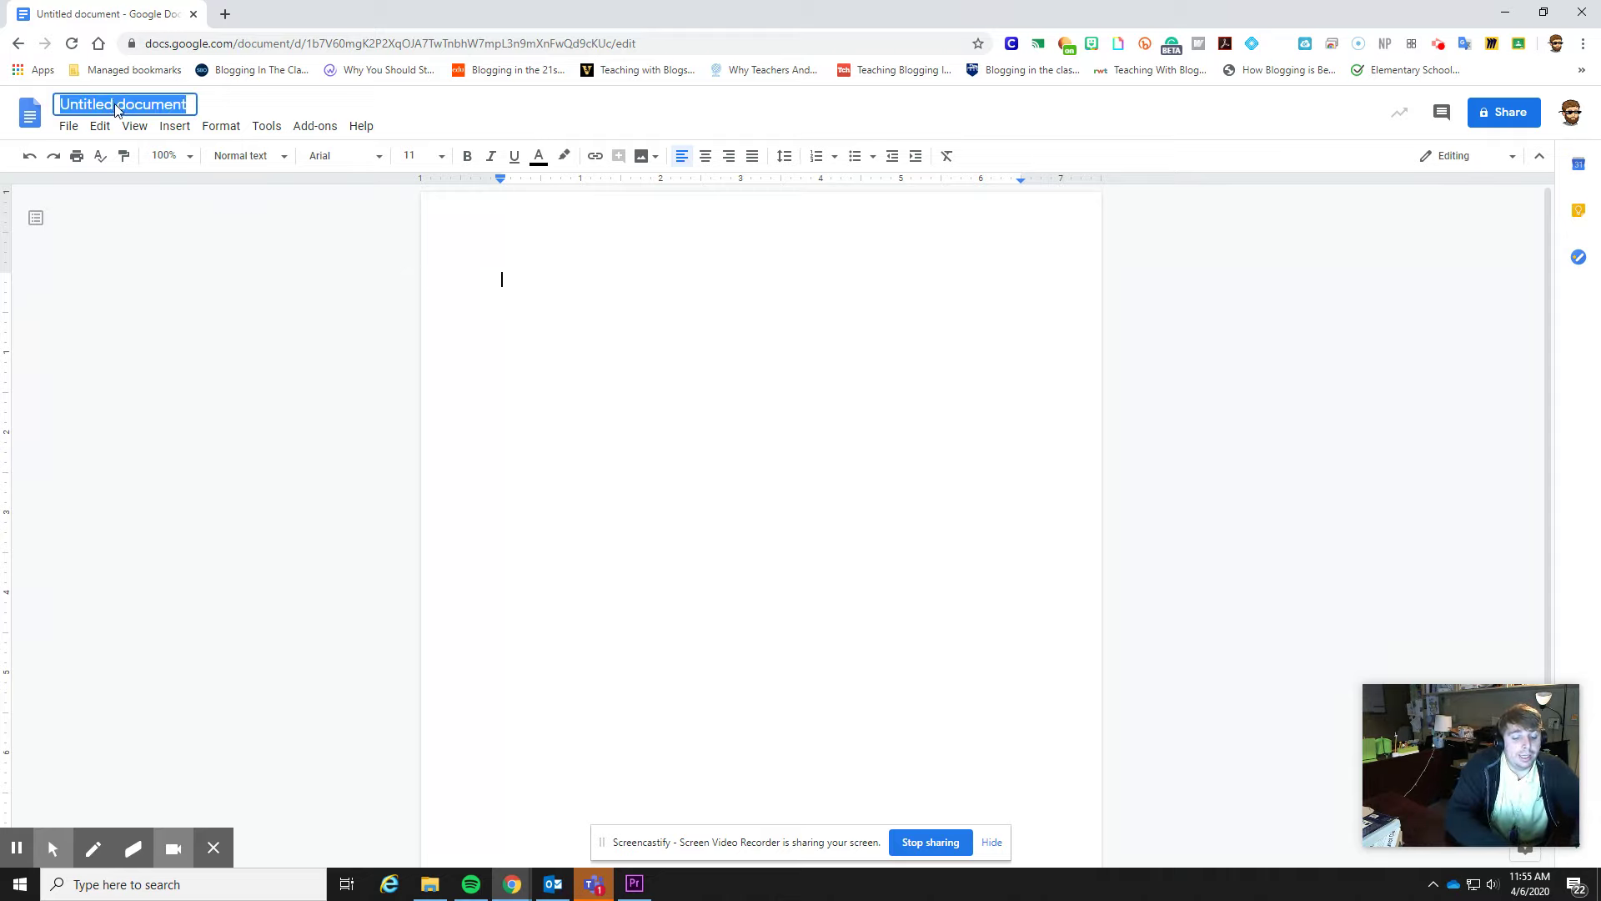
type("Google Docs Practice")
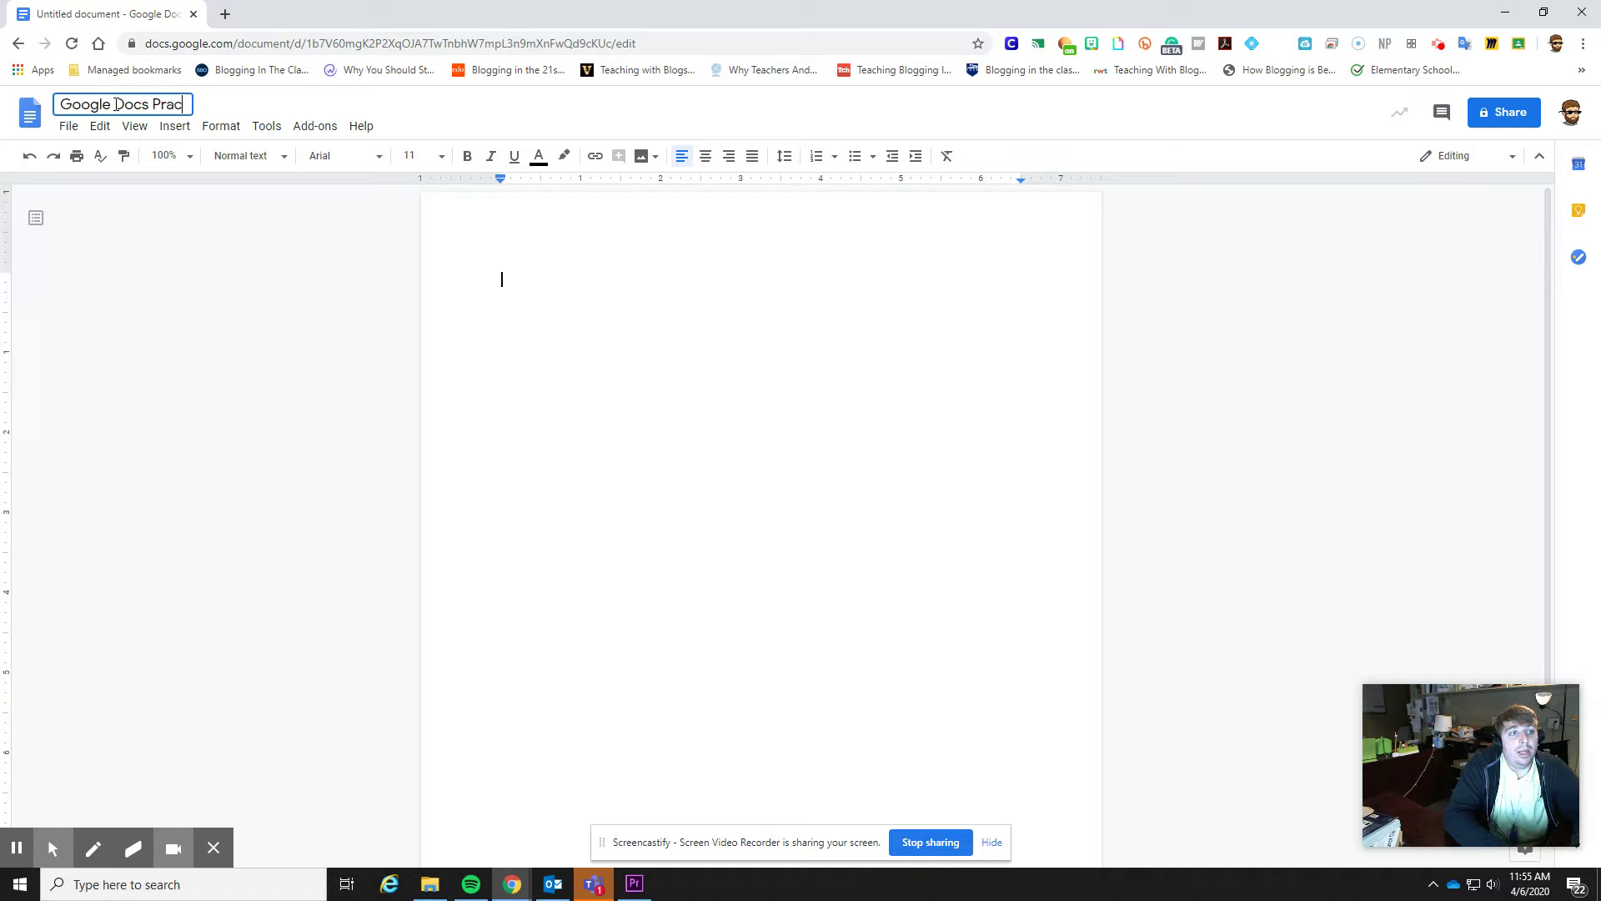
left_click(511, 296)
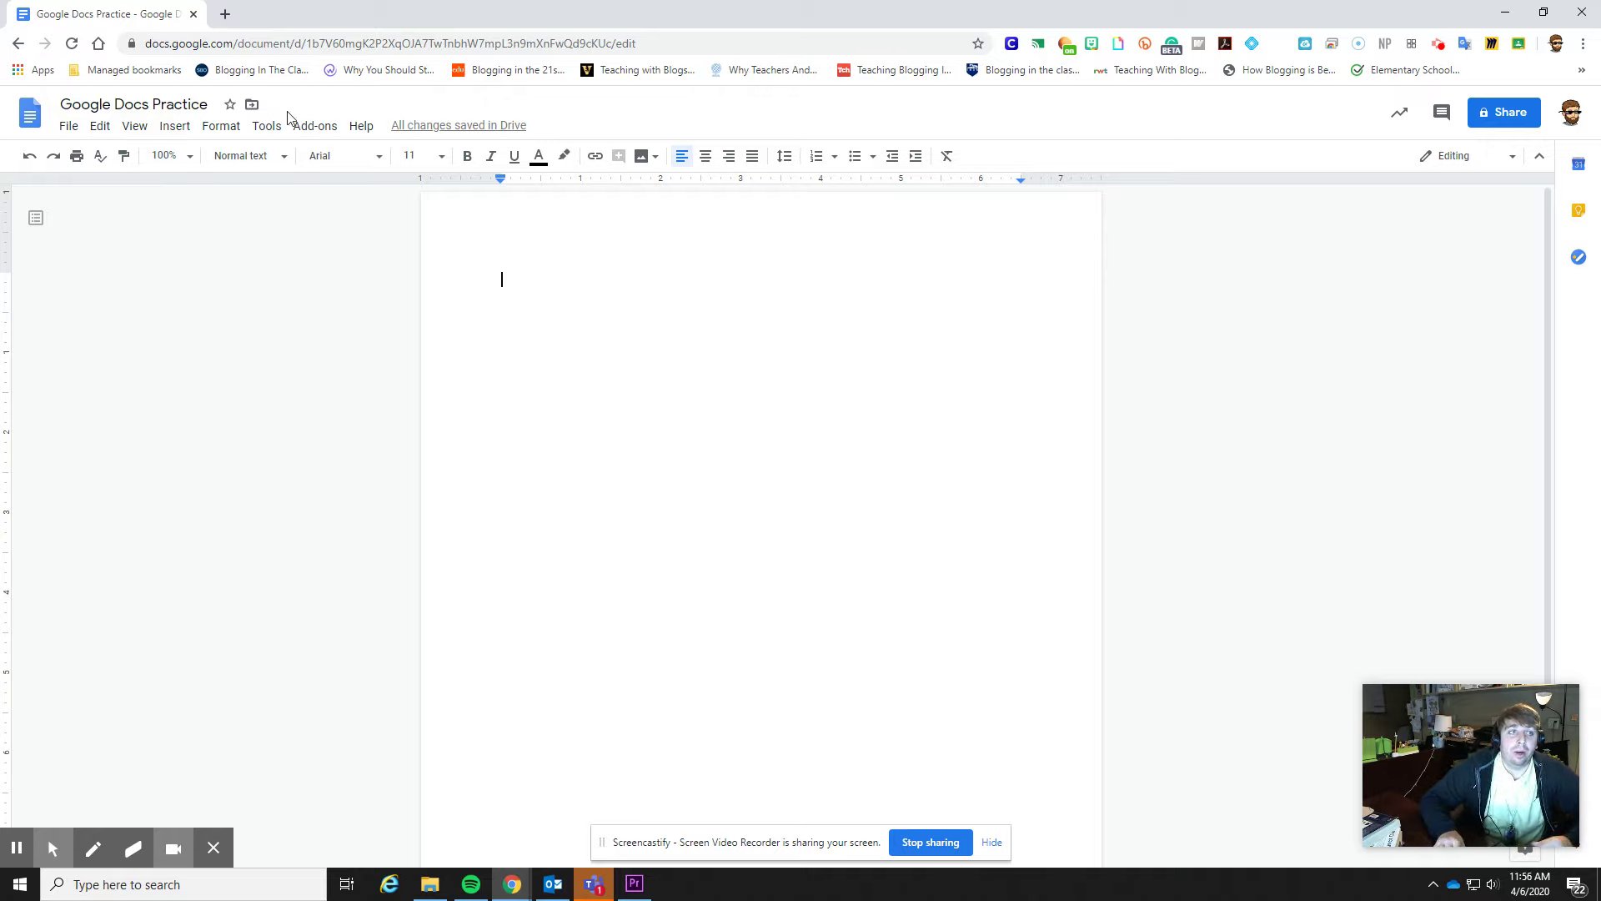
mouse_move(435, 134)
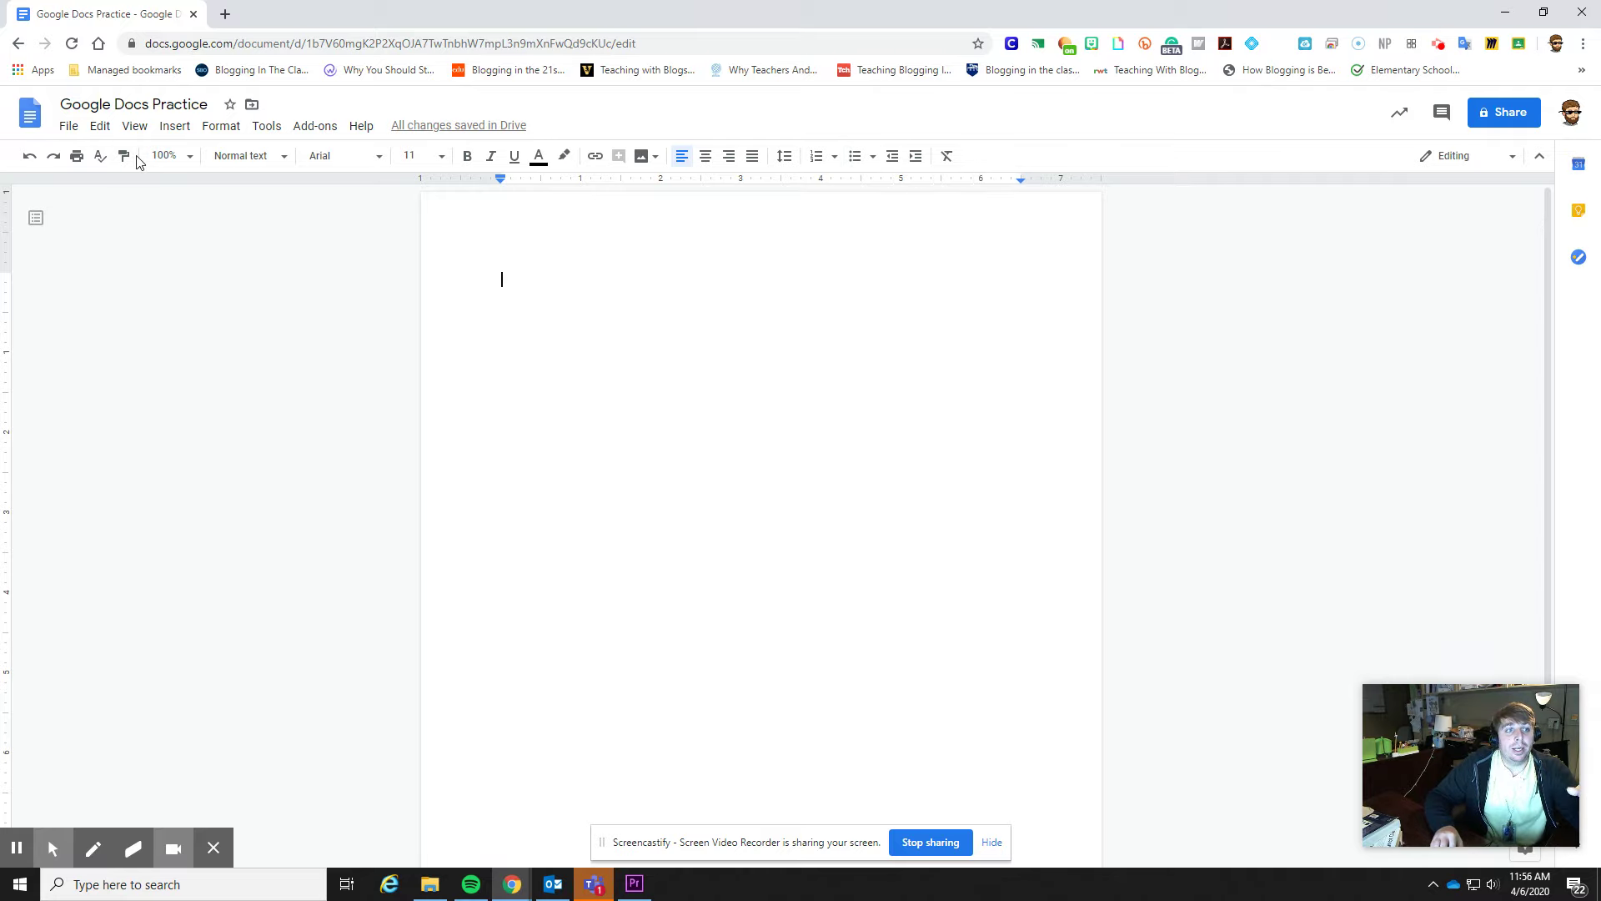
Step: Browse the paragraph style, font and font size lists without changing anything
left_click(250, 156)
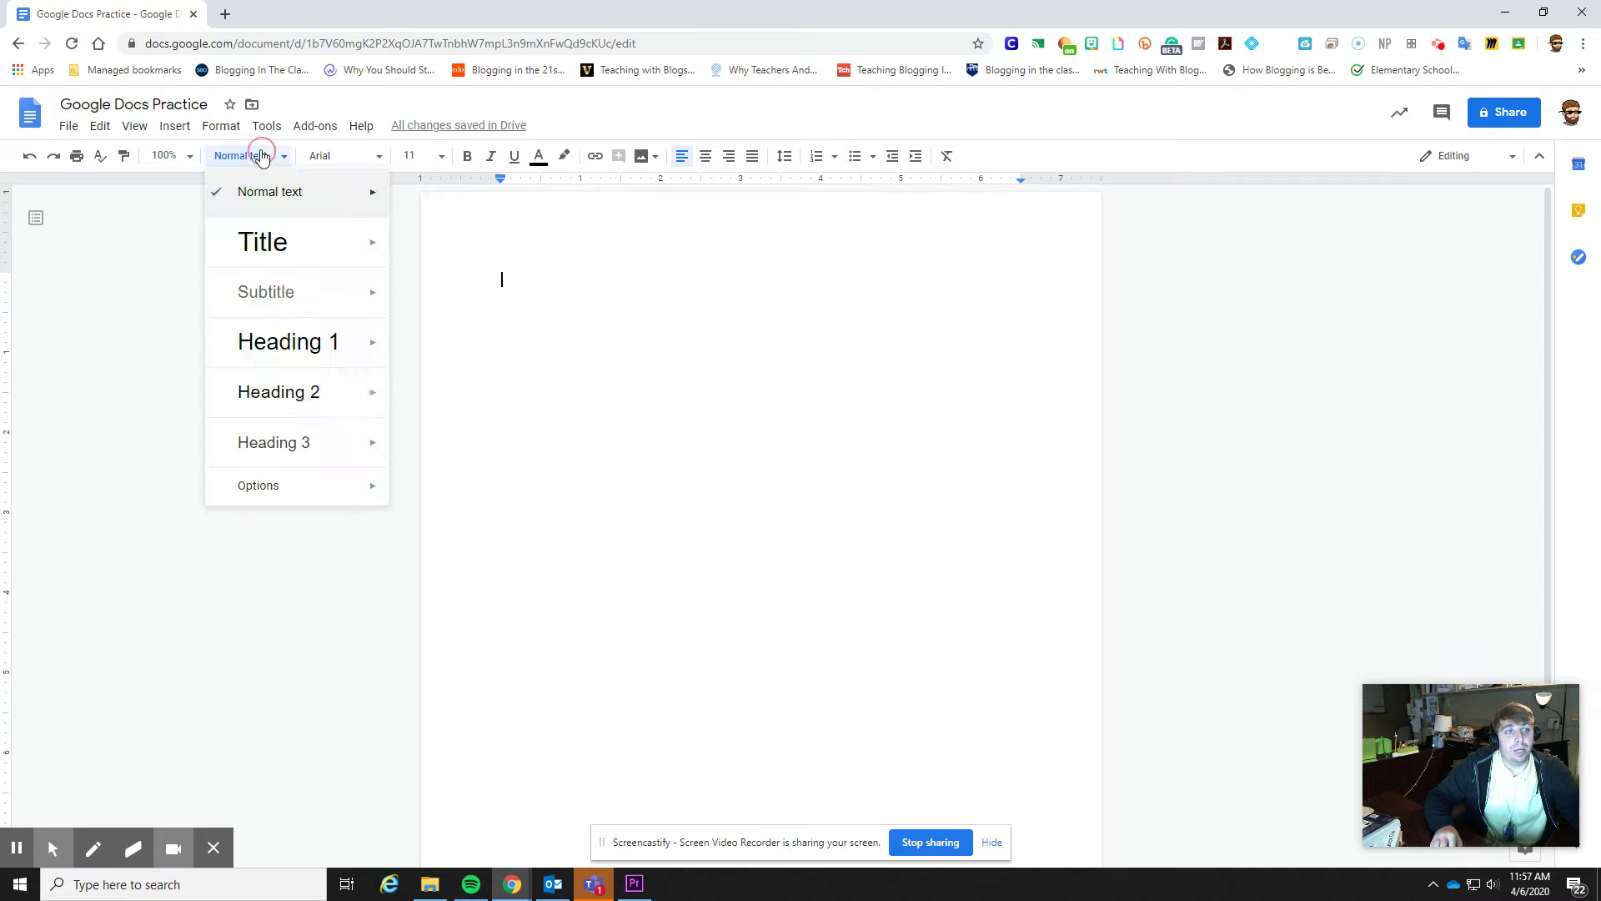
left_click(368, 156)
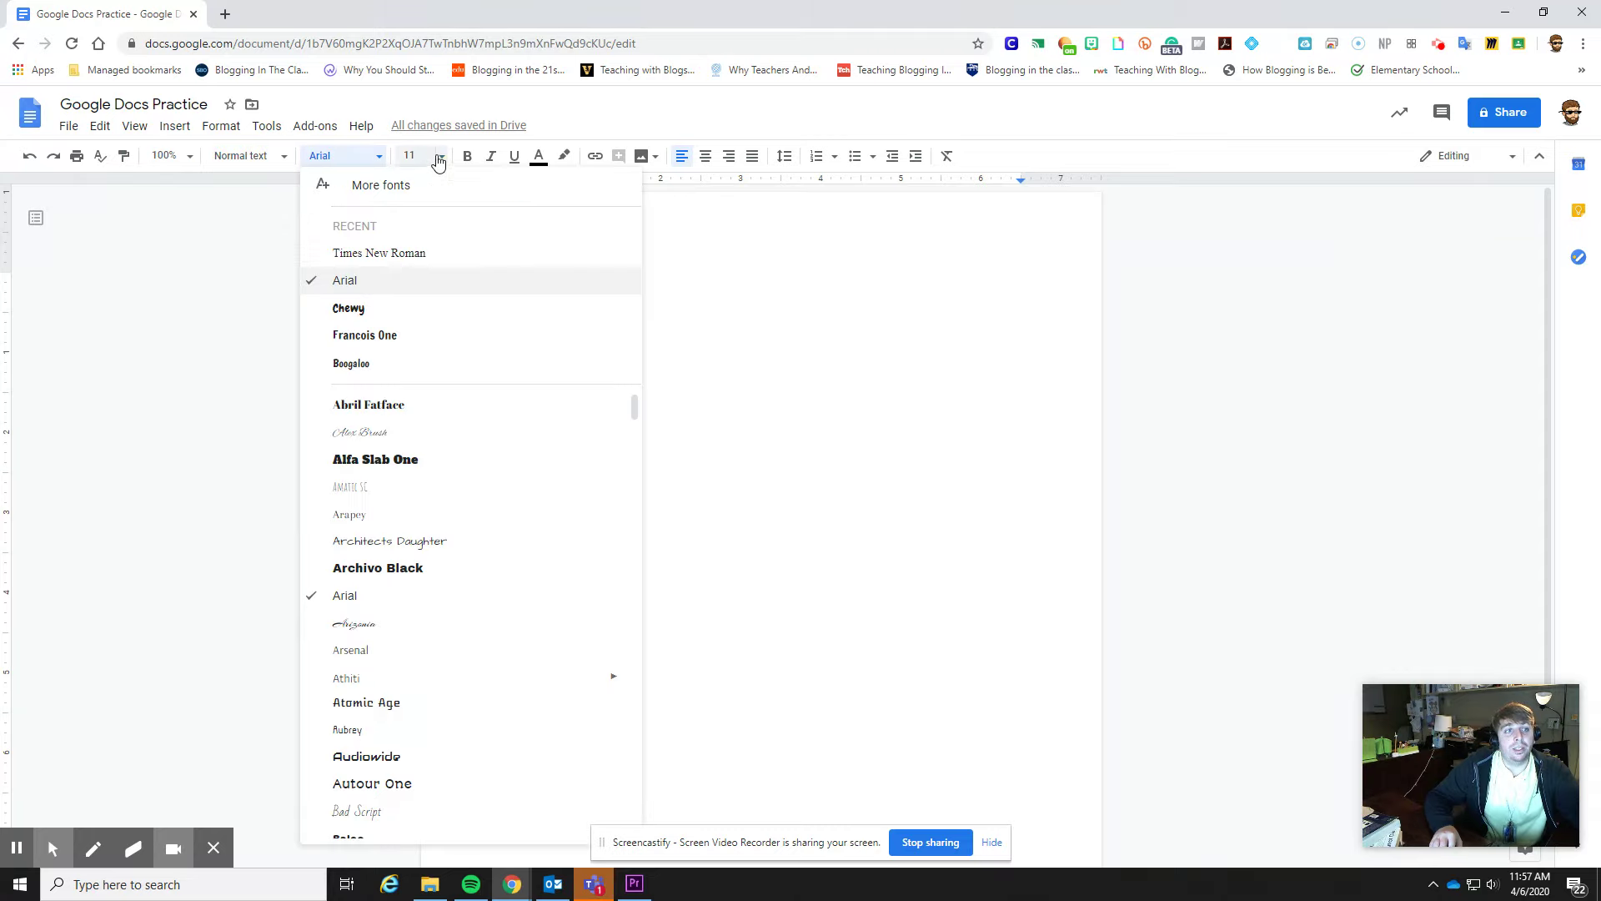
left_click(439, 157)
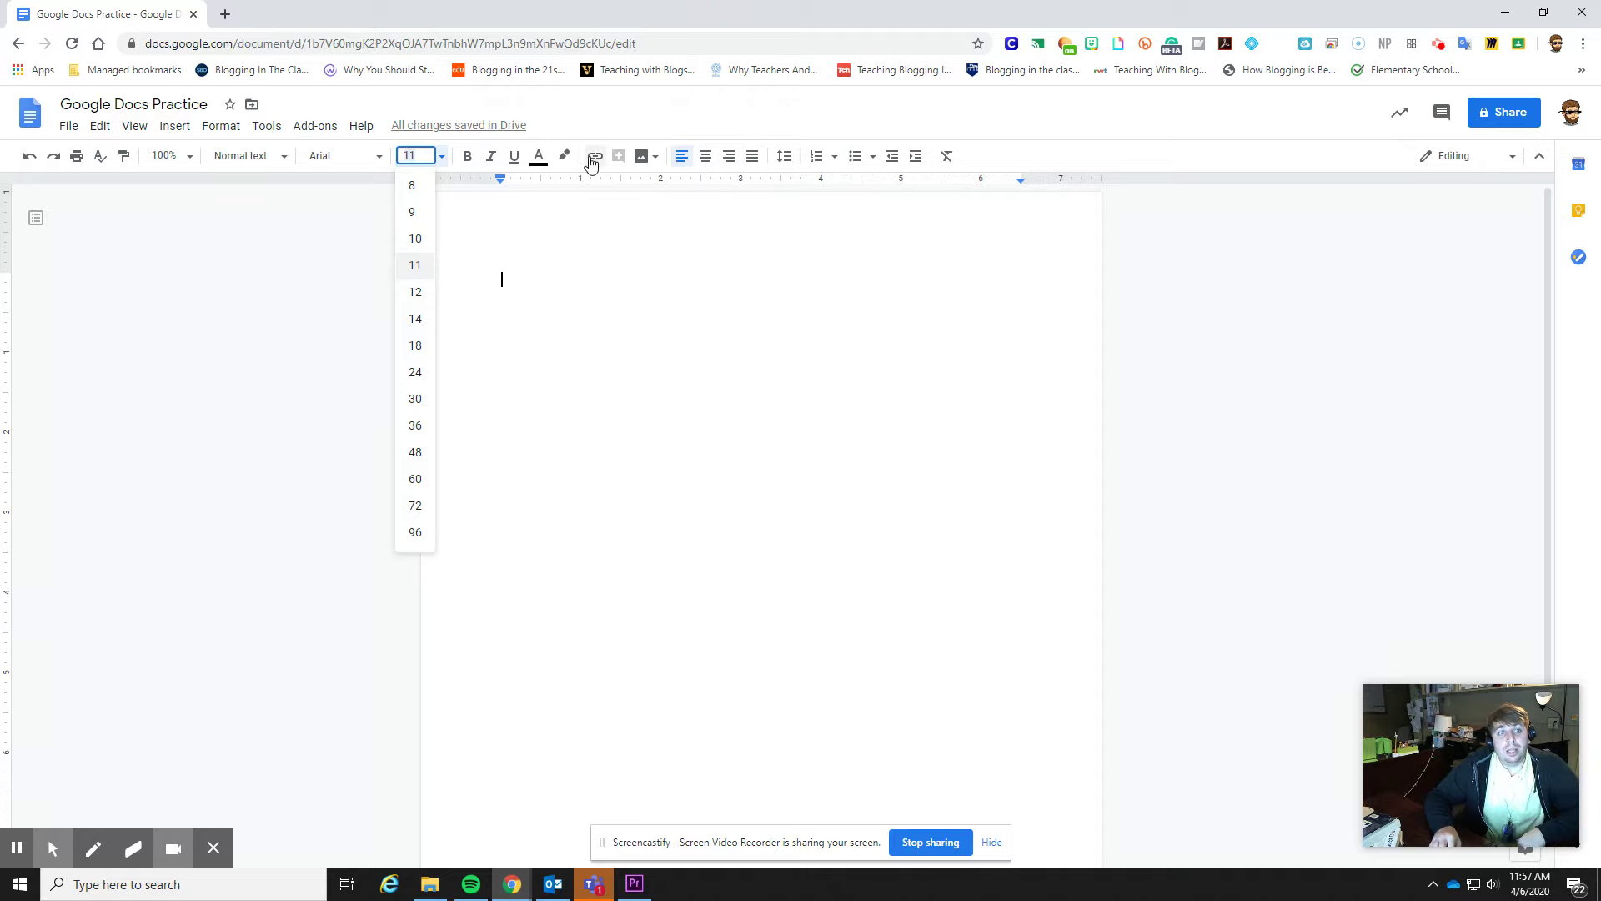
left_click(581, 261)
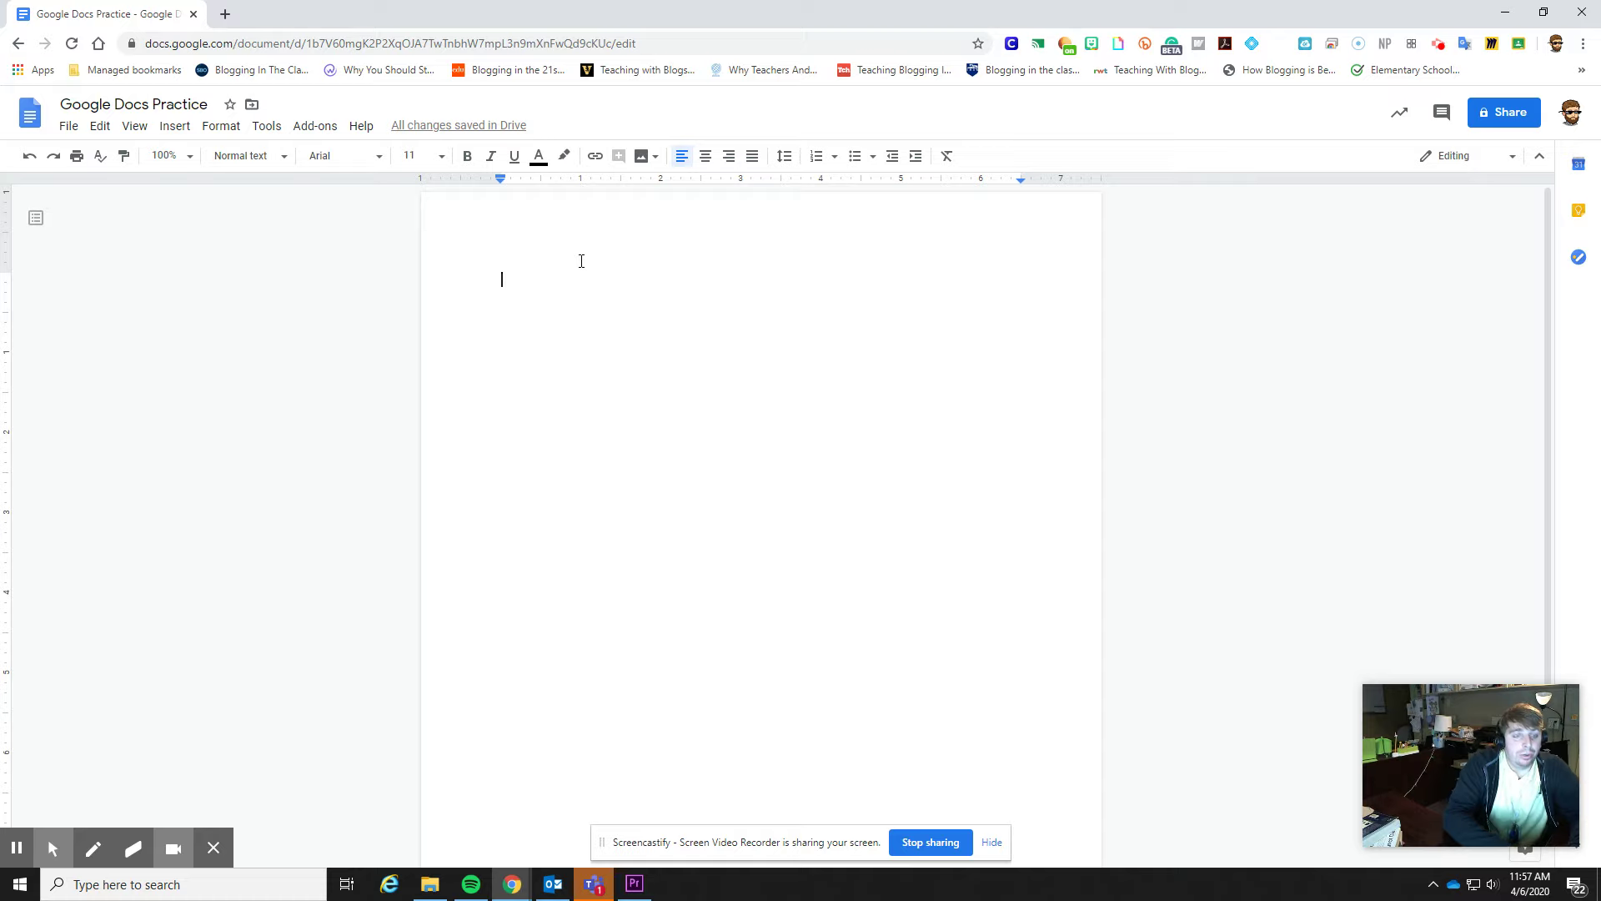
Step: Type 'Google Tips and Tricks' and link it to the pasted Google Docs tips article URL
type("Google Tips and ")
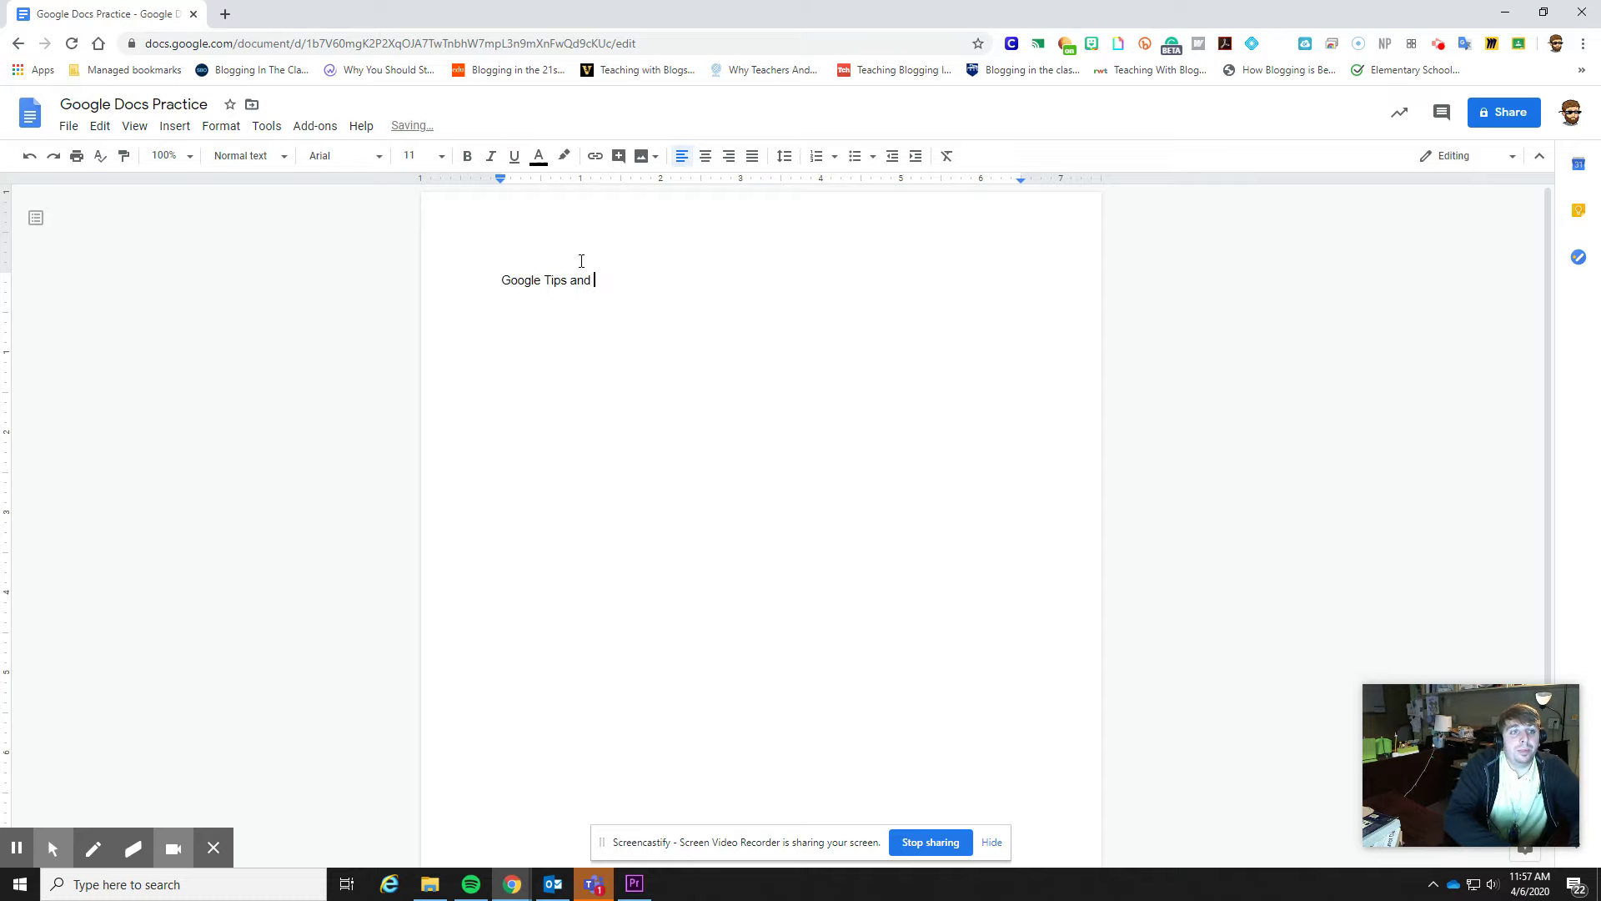
type("Tricks")
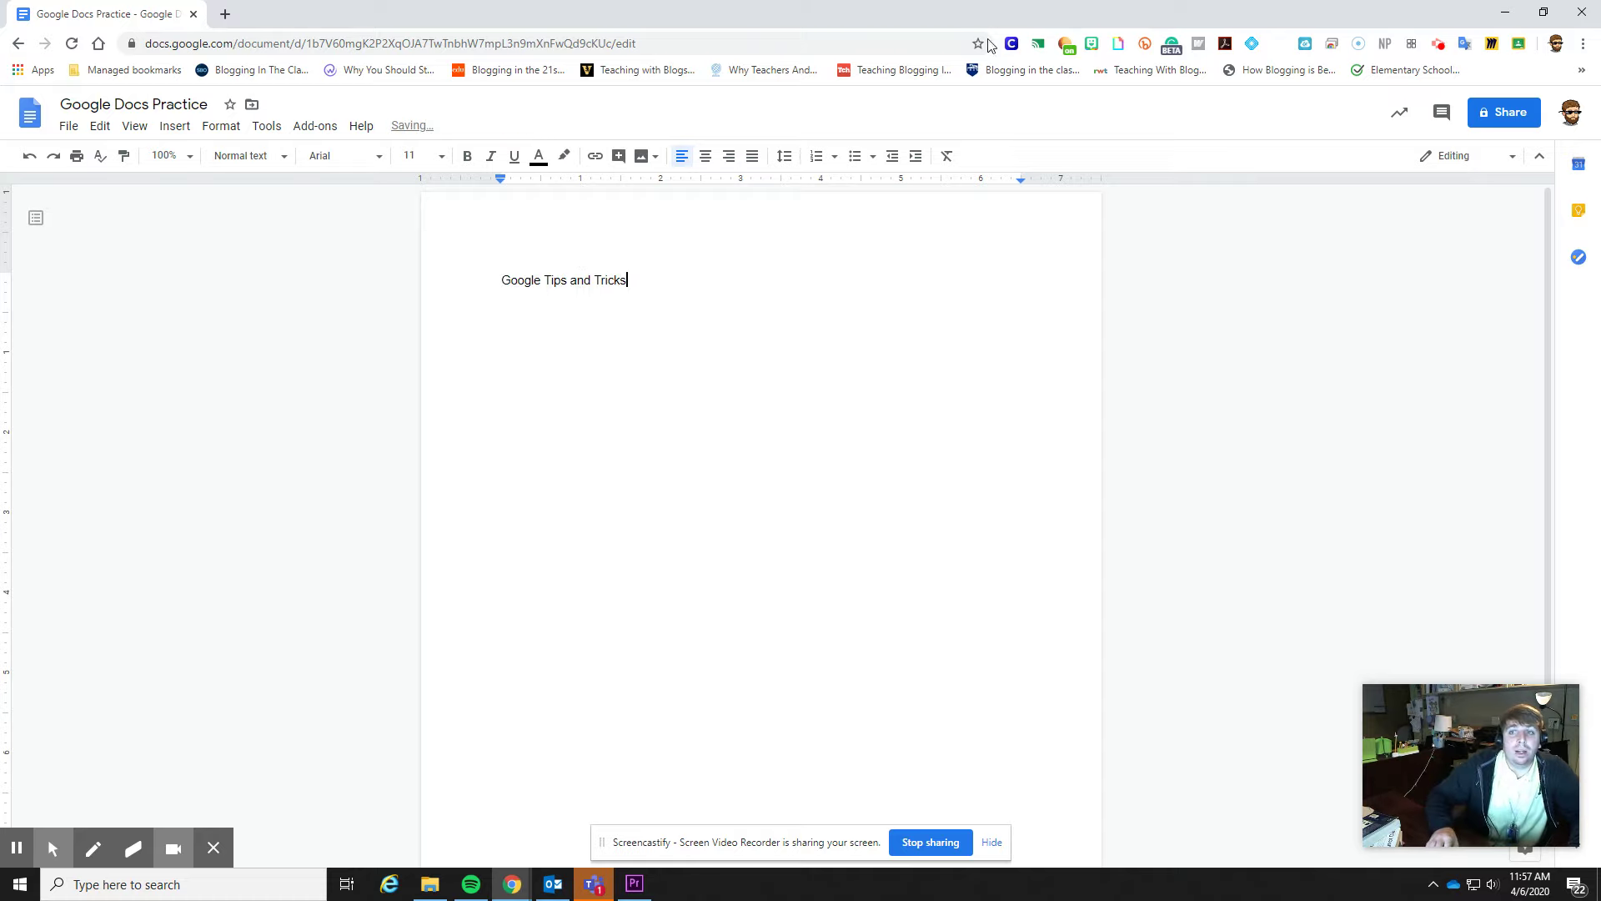
left_click_drag(640, 280, 452, 296)
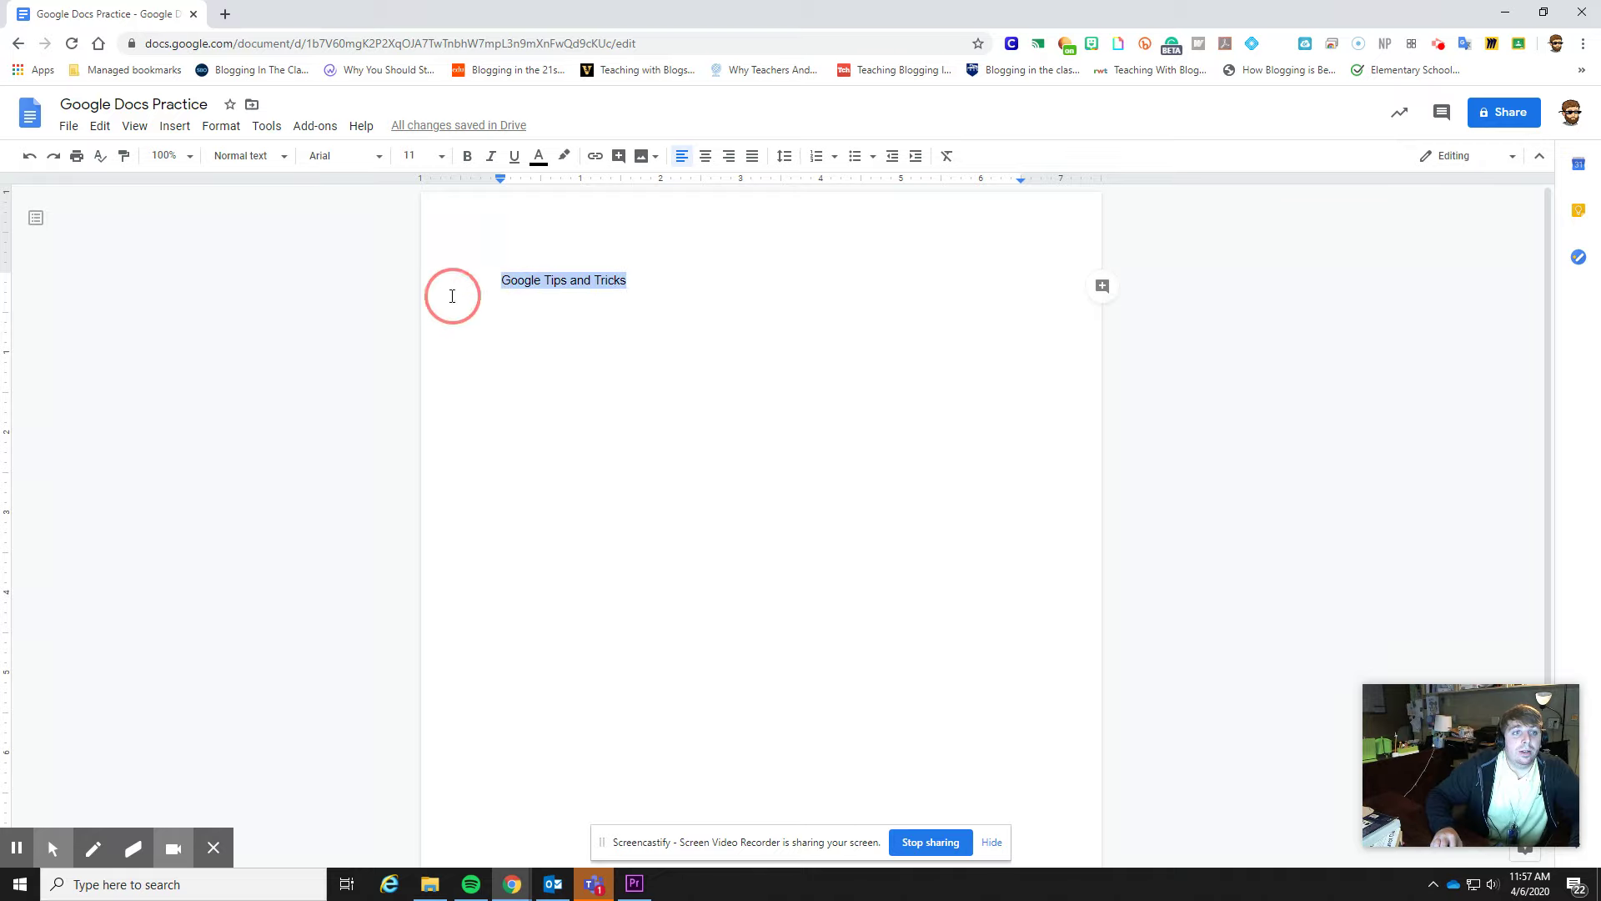
left_click(596, 157)
key("ctrl+v")
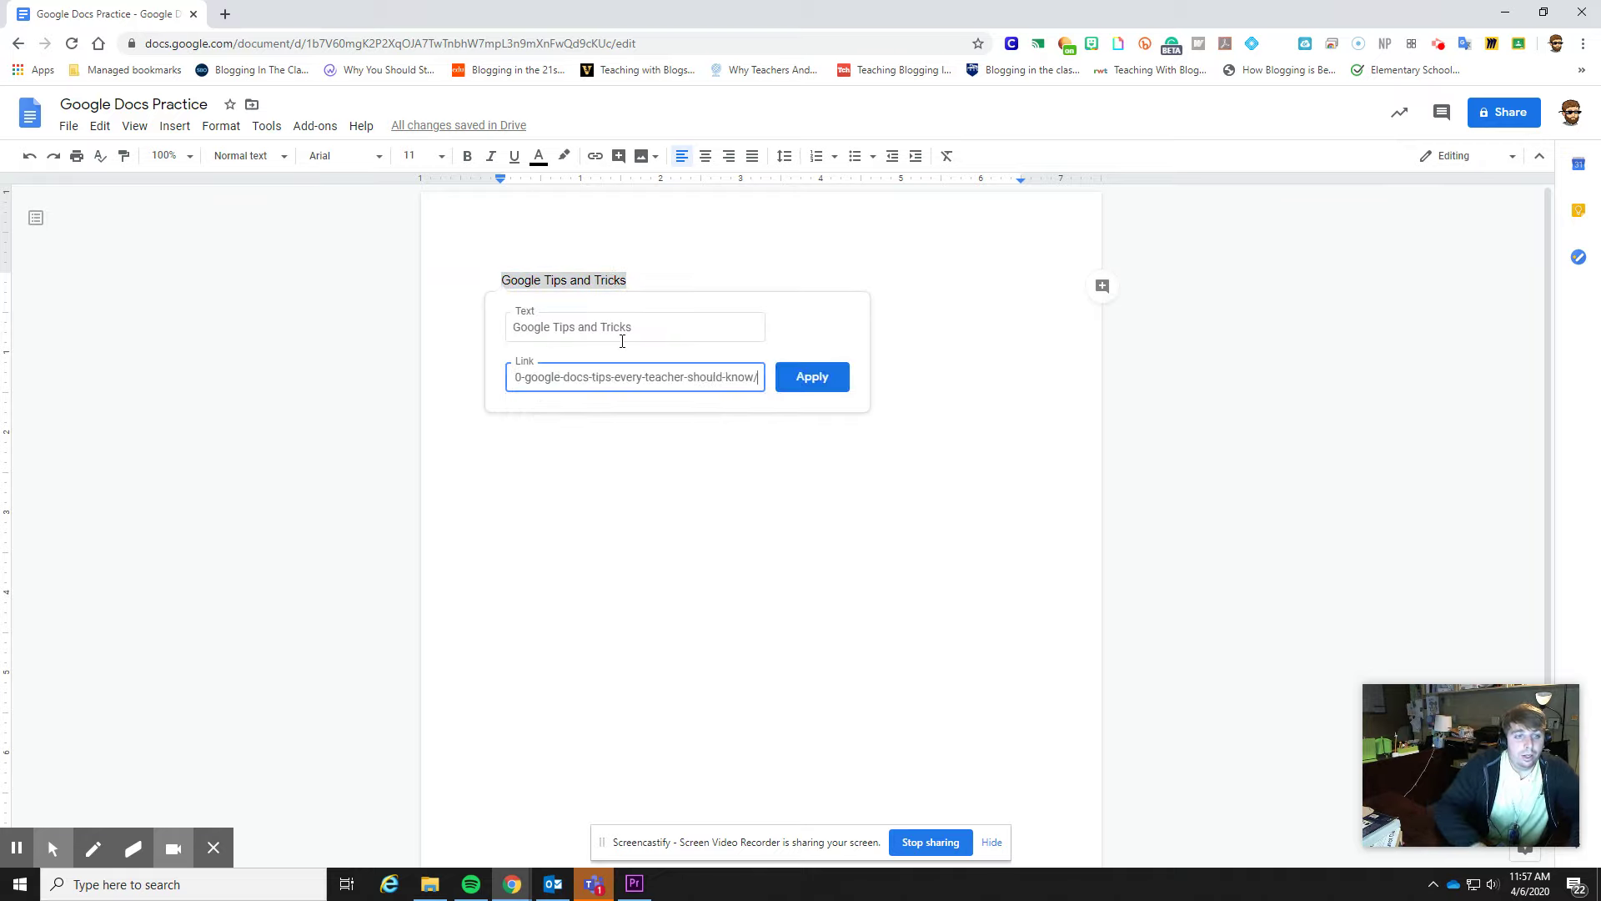
left_click(844, 384)
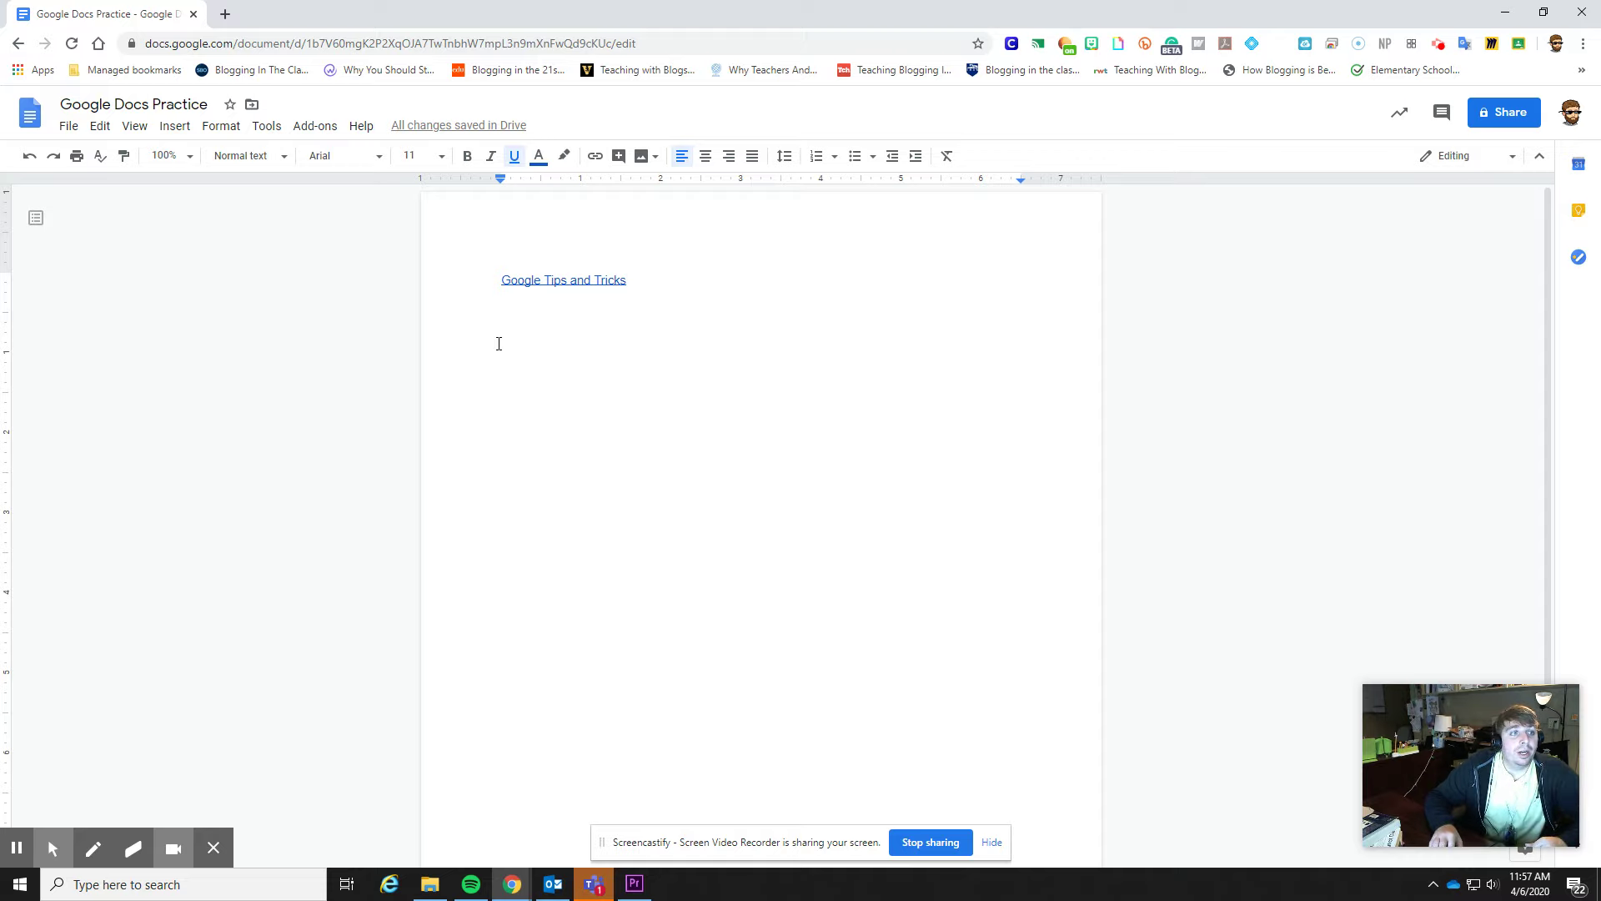
left_click_drag(1533, 777, 1514, 644)
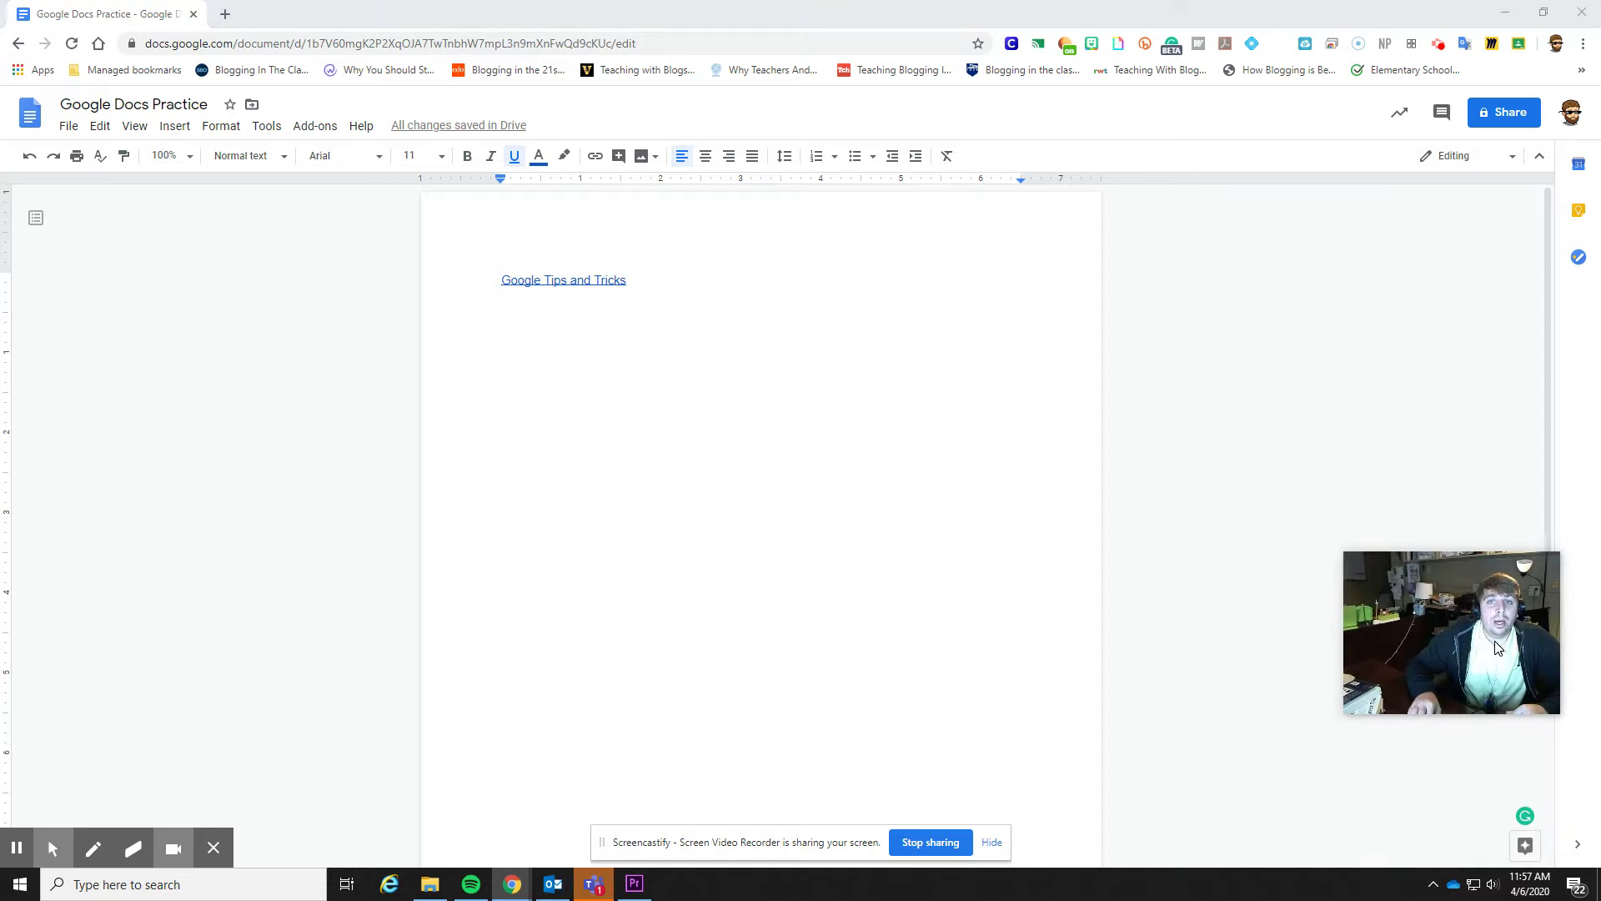
Step: Search for 'greek mythology' in the Explore panel
left_click(1506, 846)
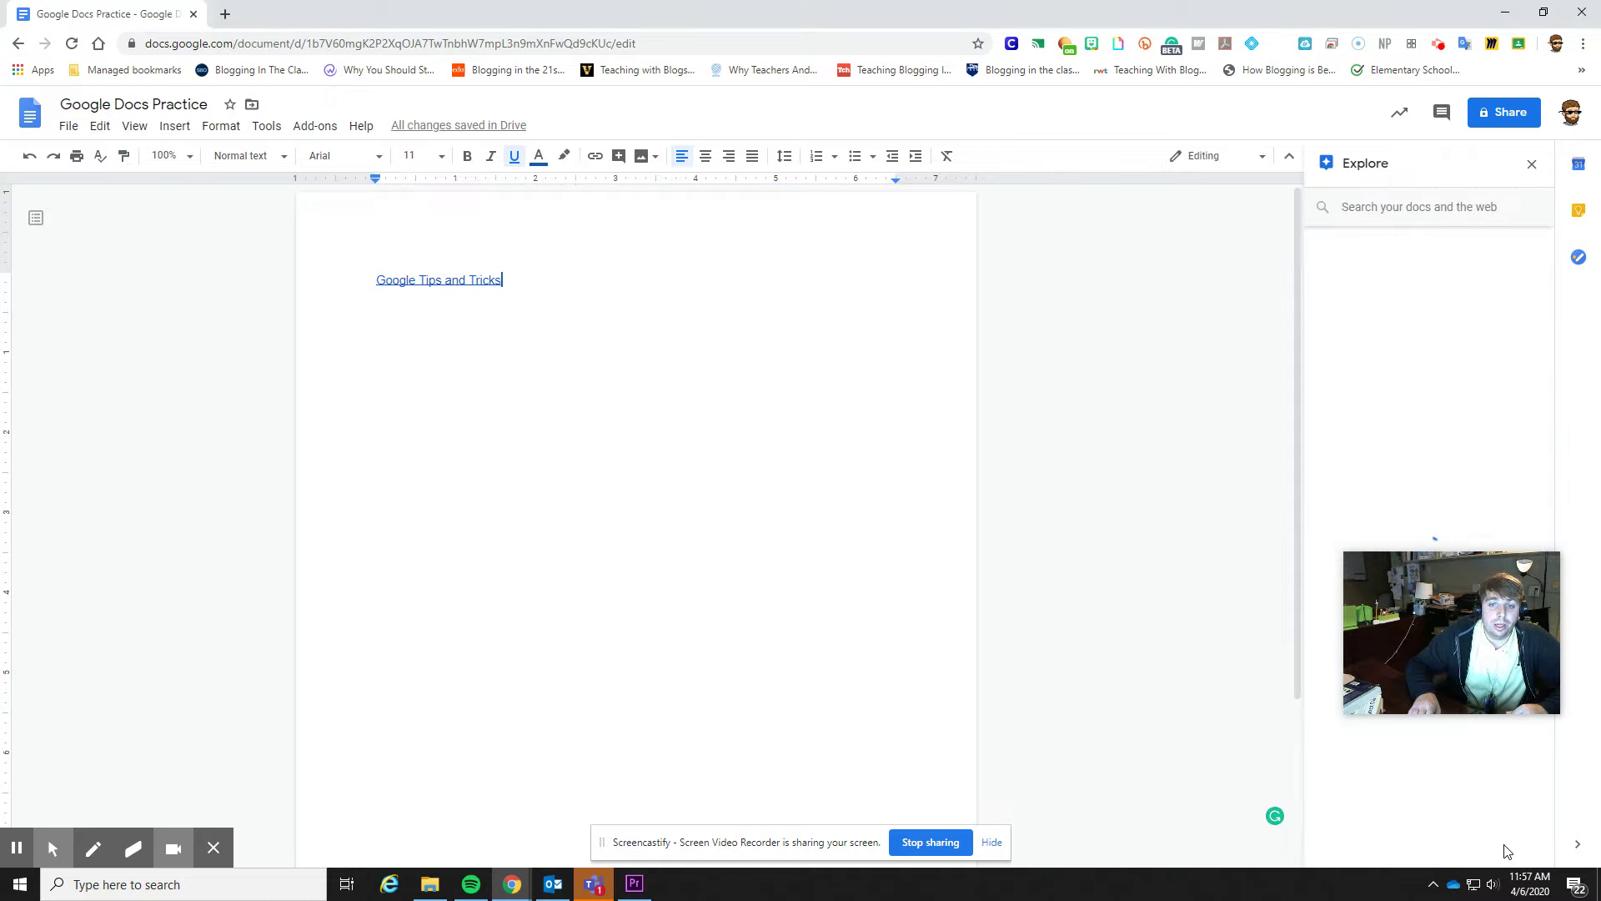
left_click(1410, 207)
type("greek myt")
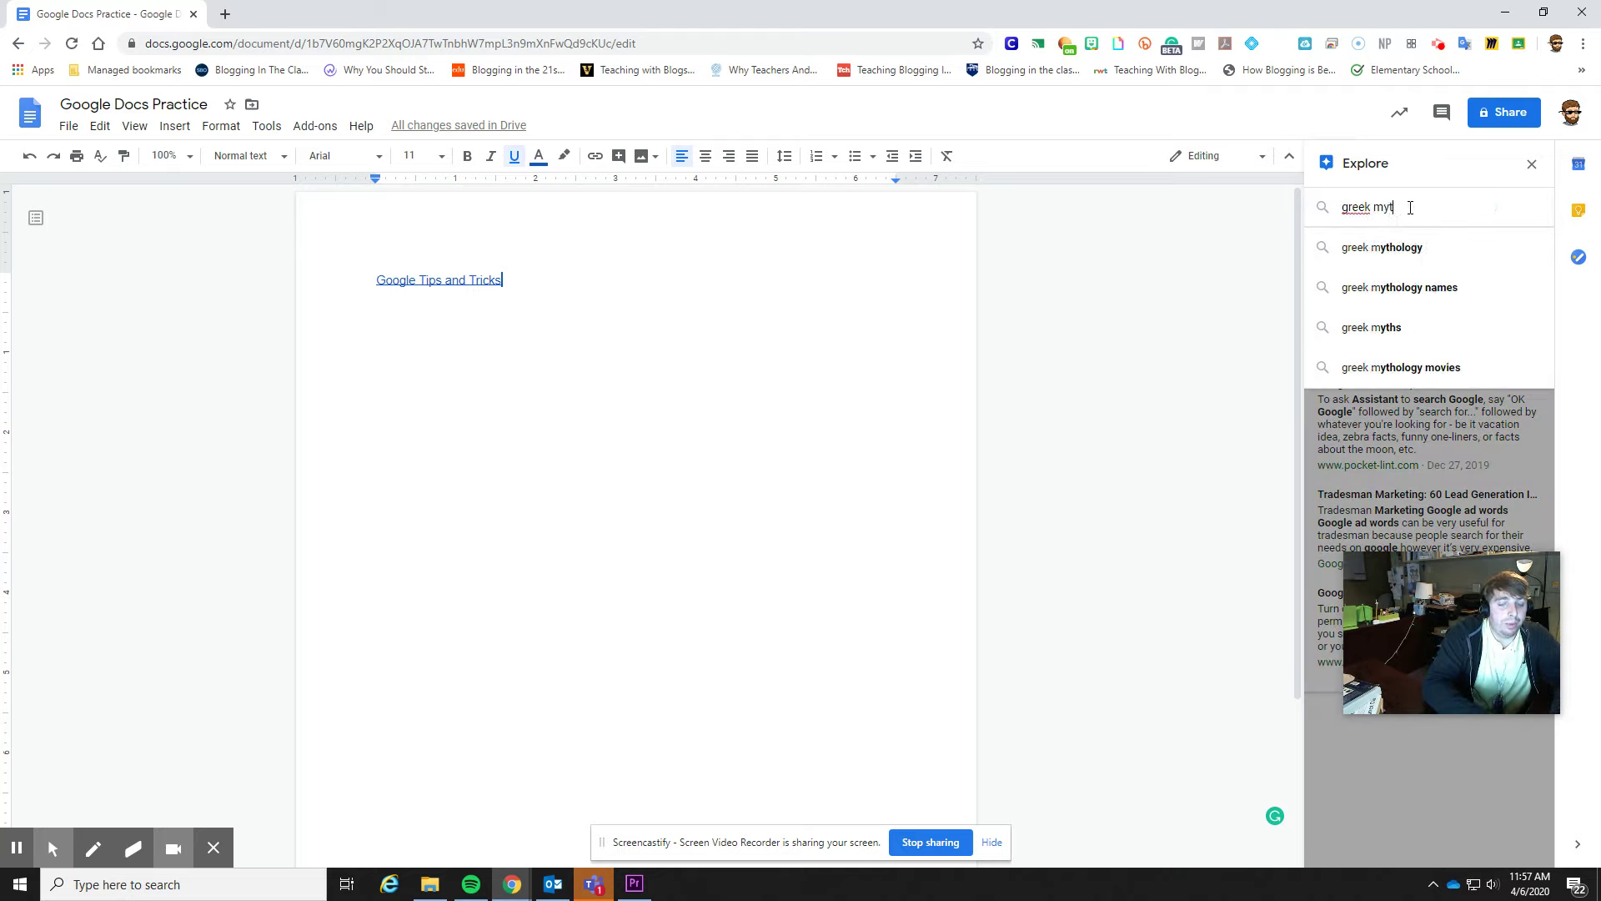
type("hology")
key("Return")
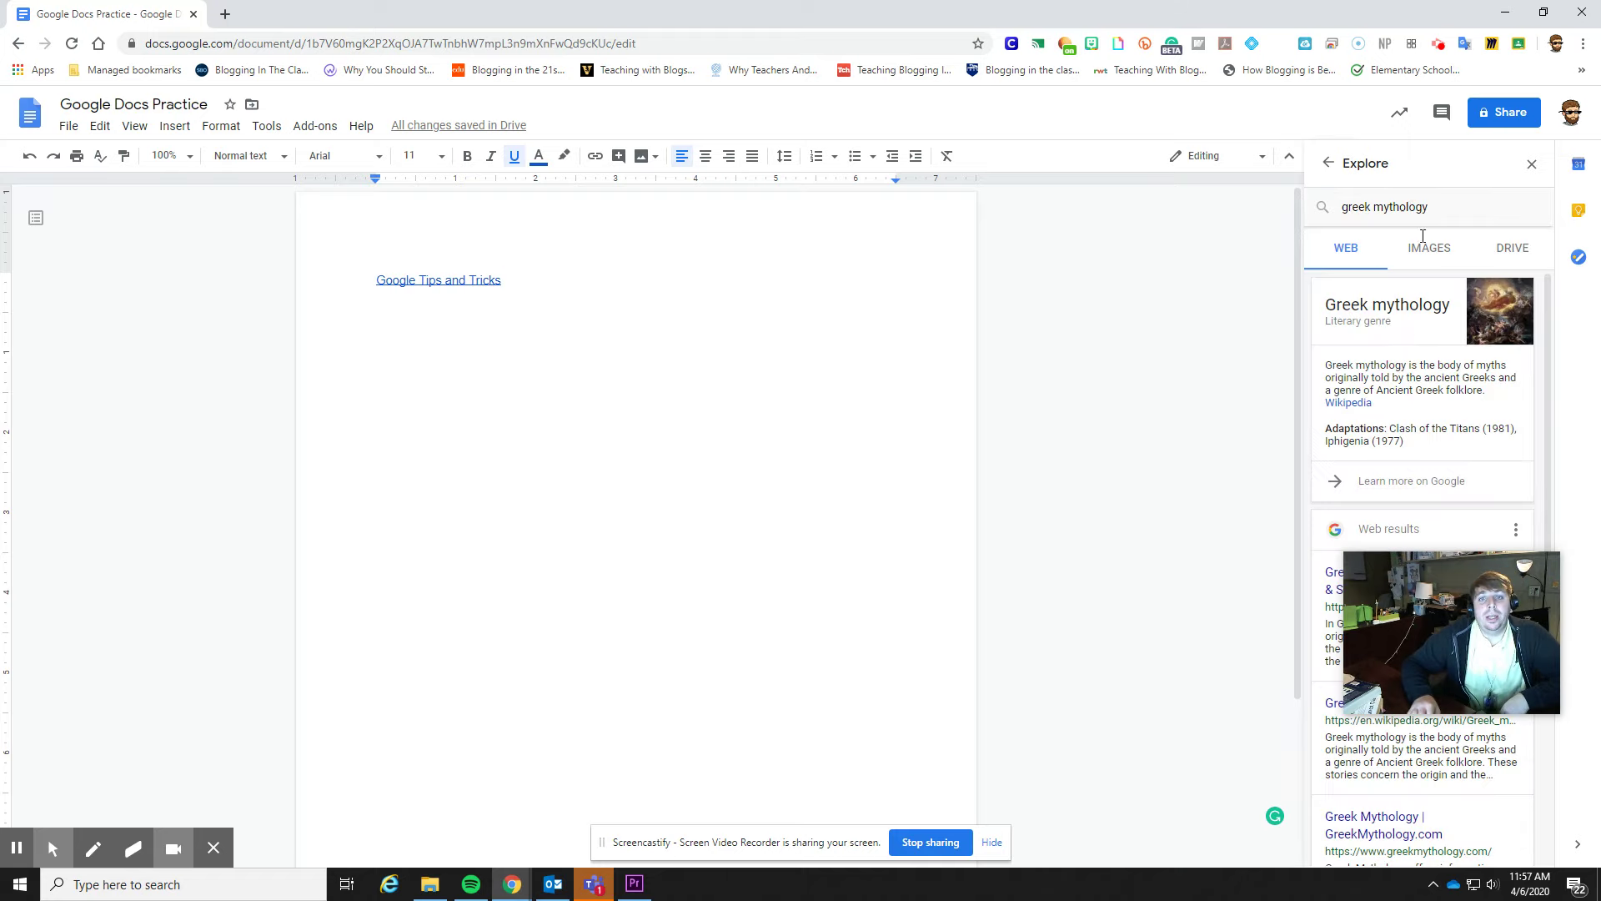
scroll(1389, 414, "down", 5)
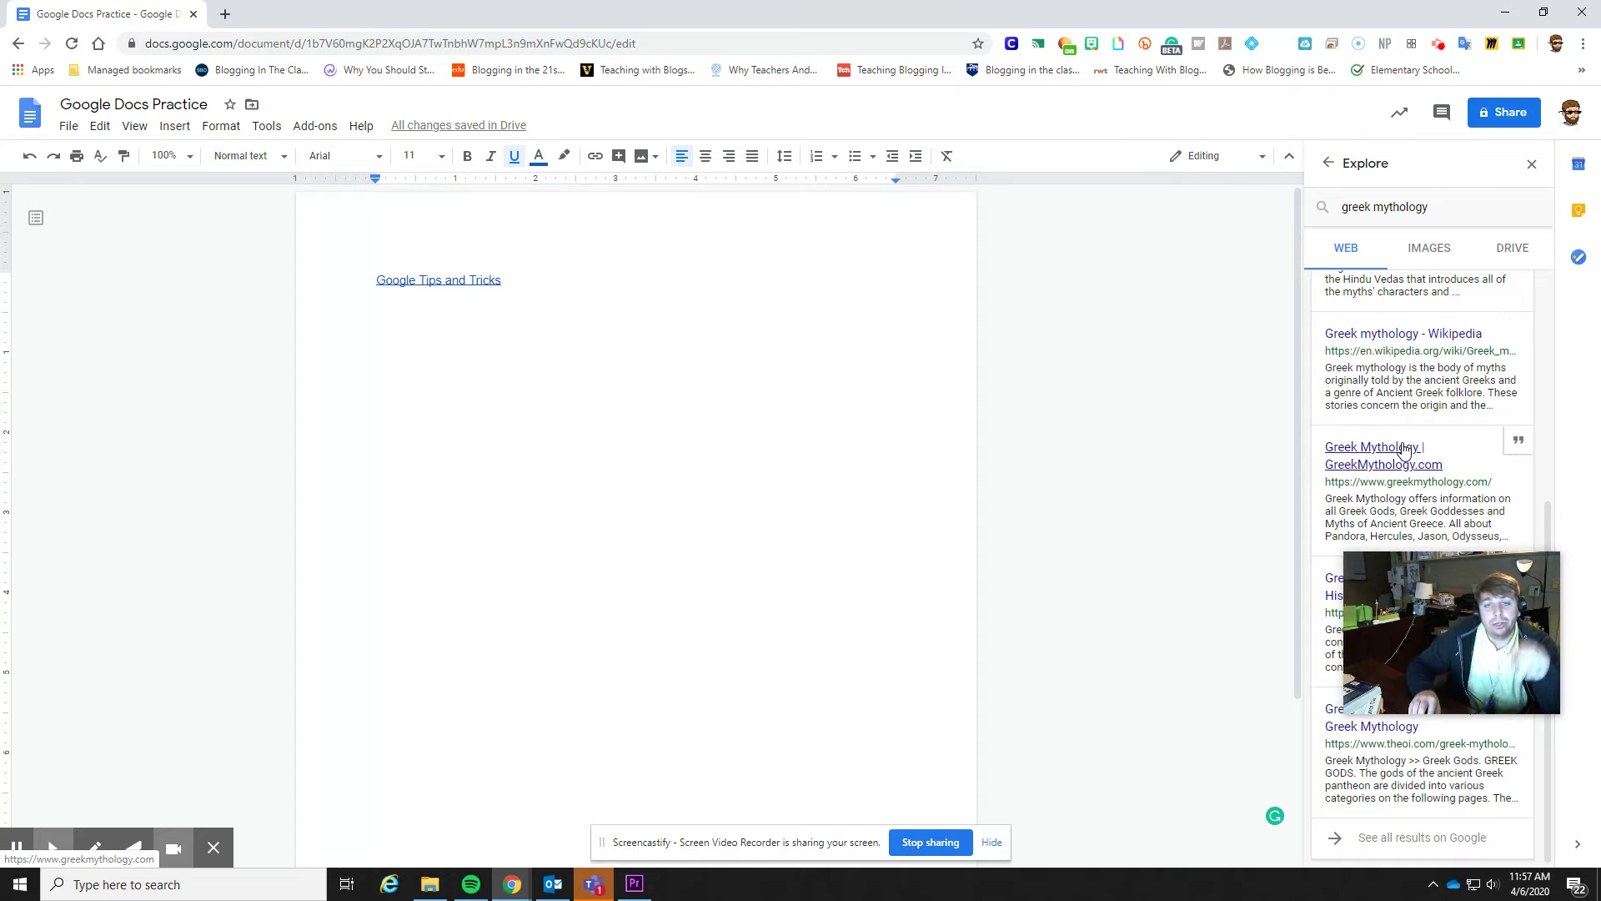
scroll(1404, 450, "up", 3)
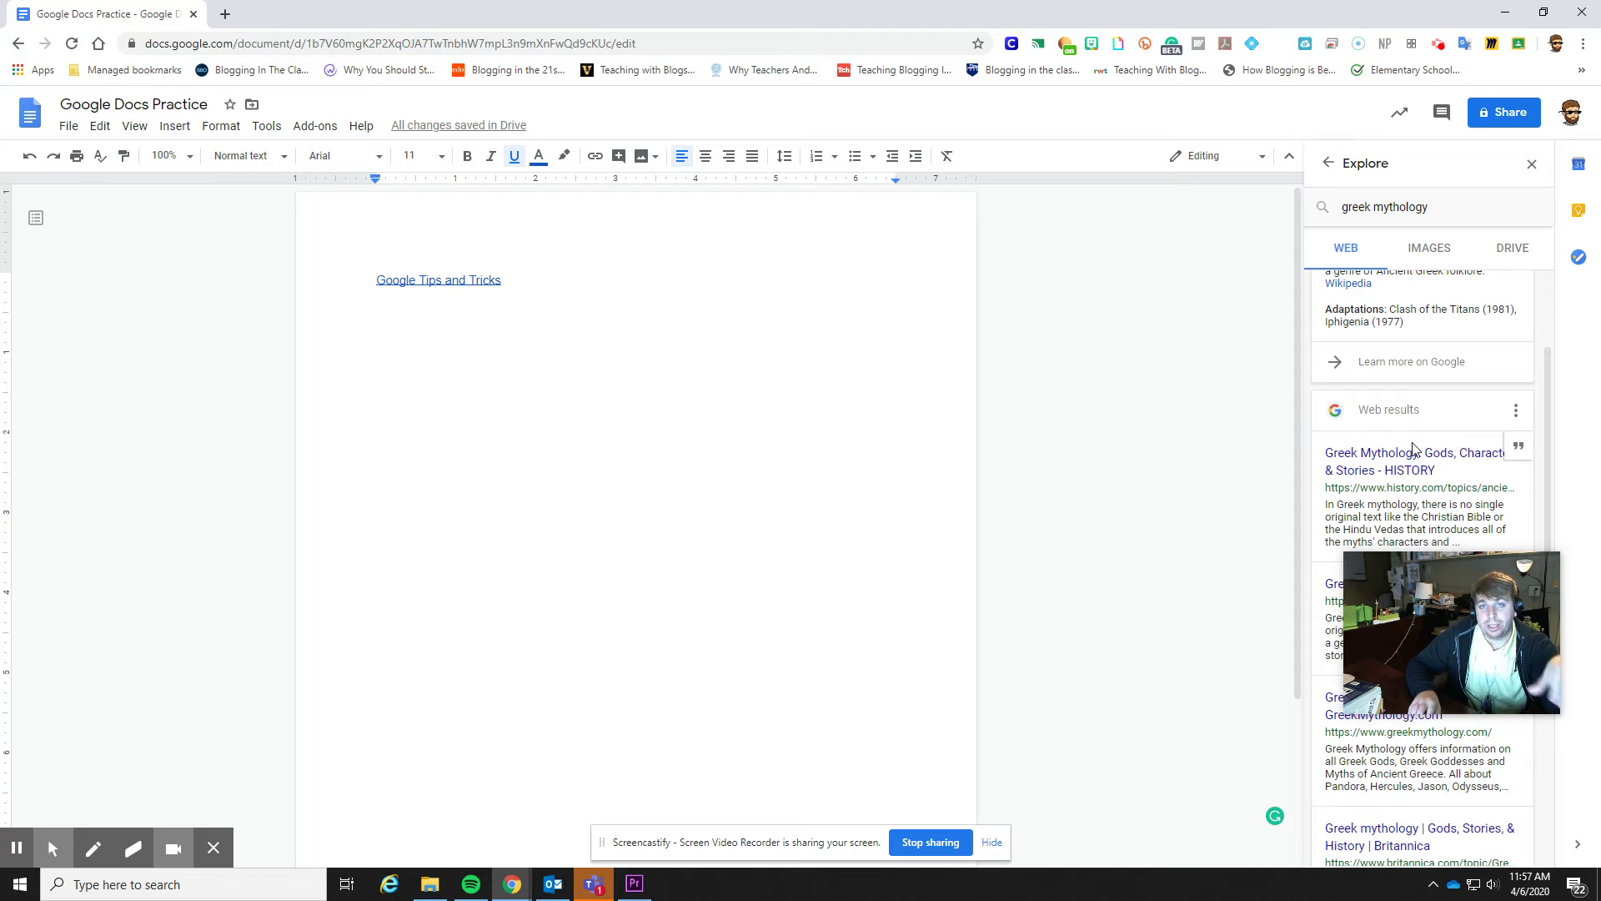
Step: Switch to image results and preview the marble bust image full size
left_click(1427, 247)
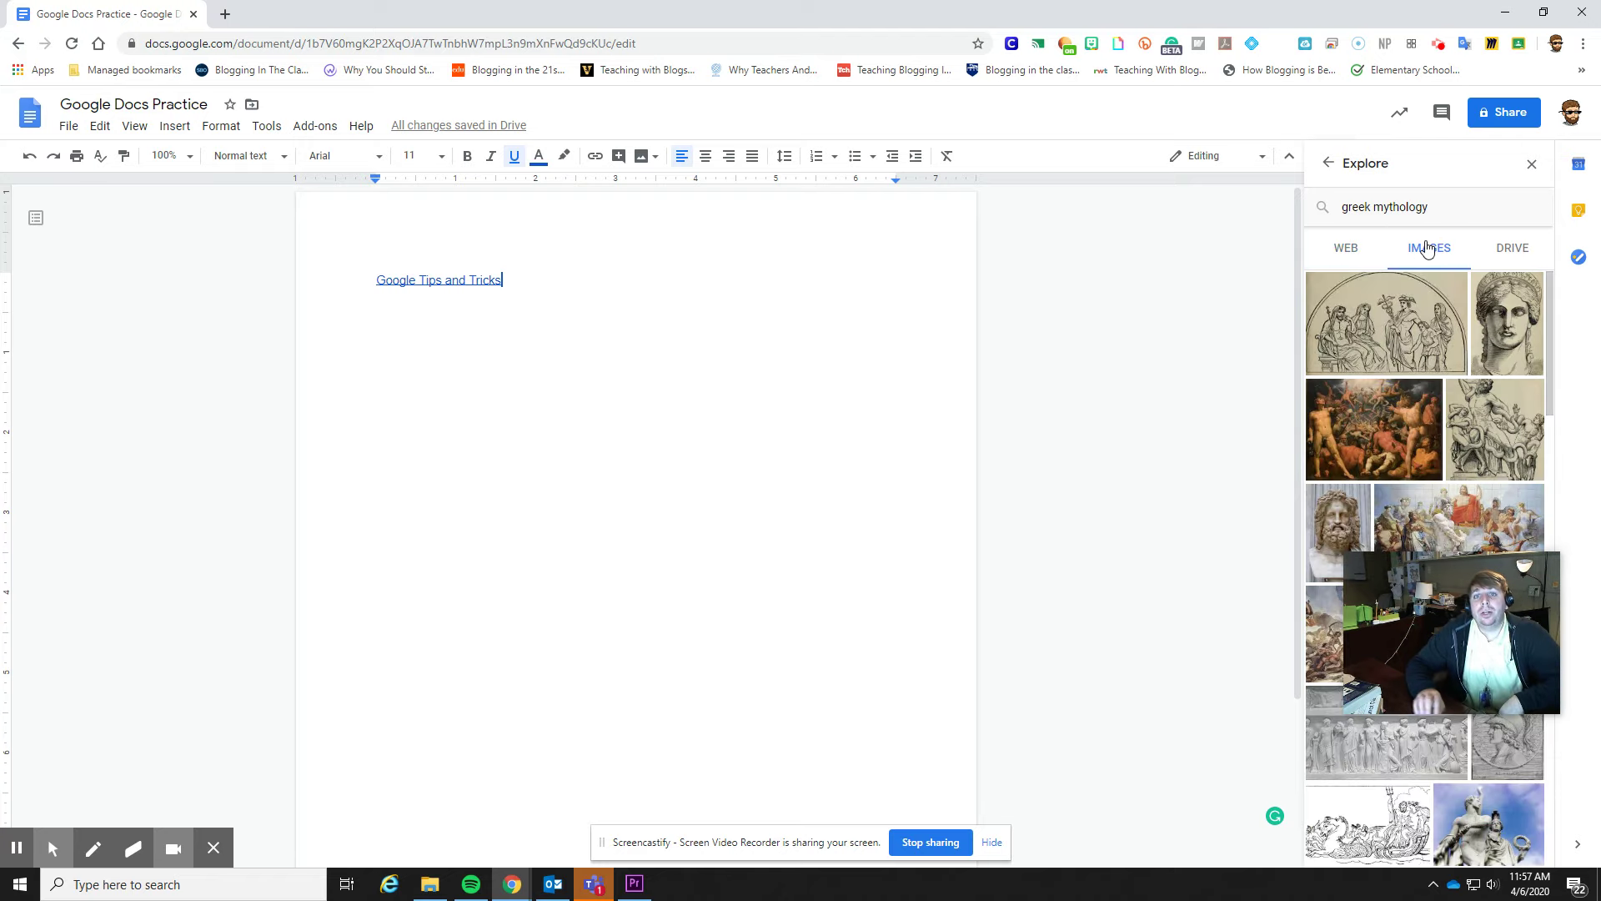
mouse_move(1339, 531)
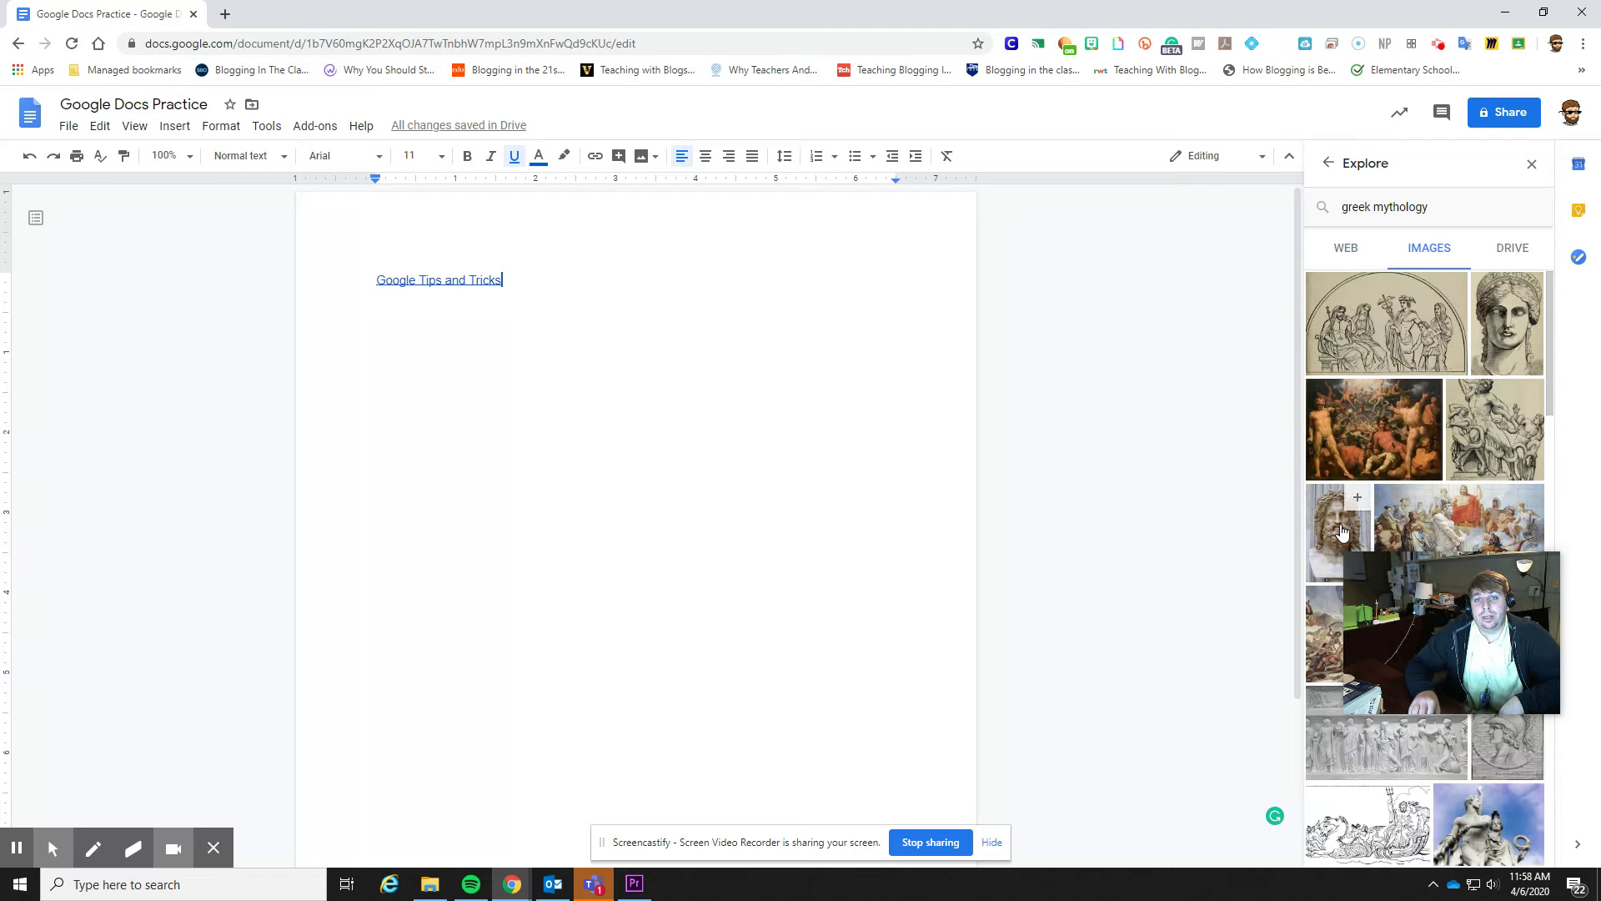
left_click(1341, 531)
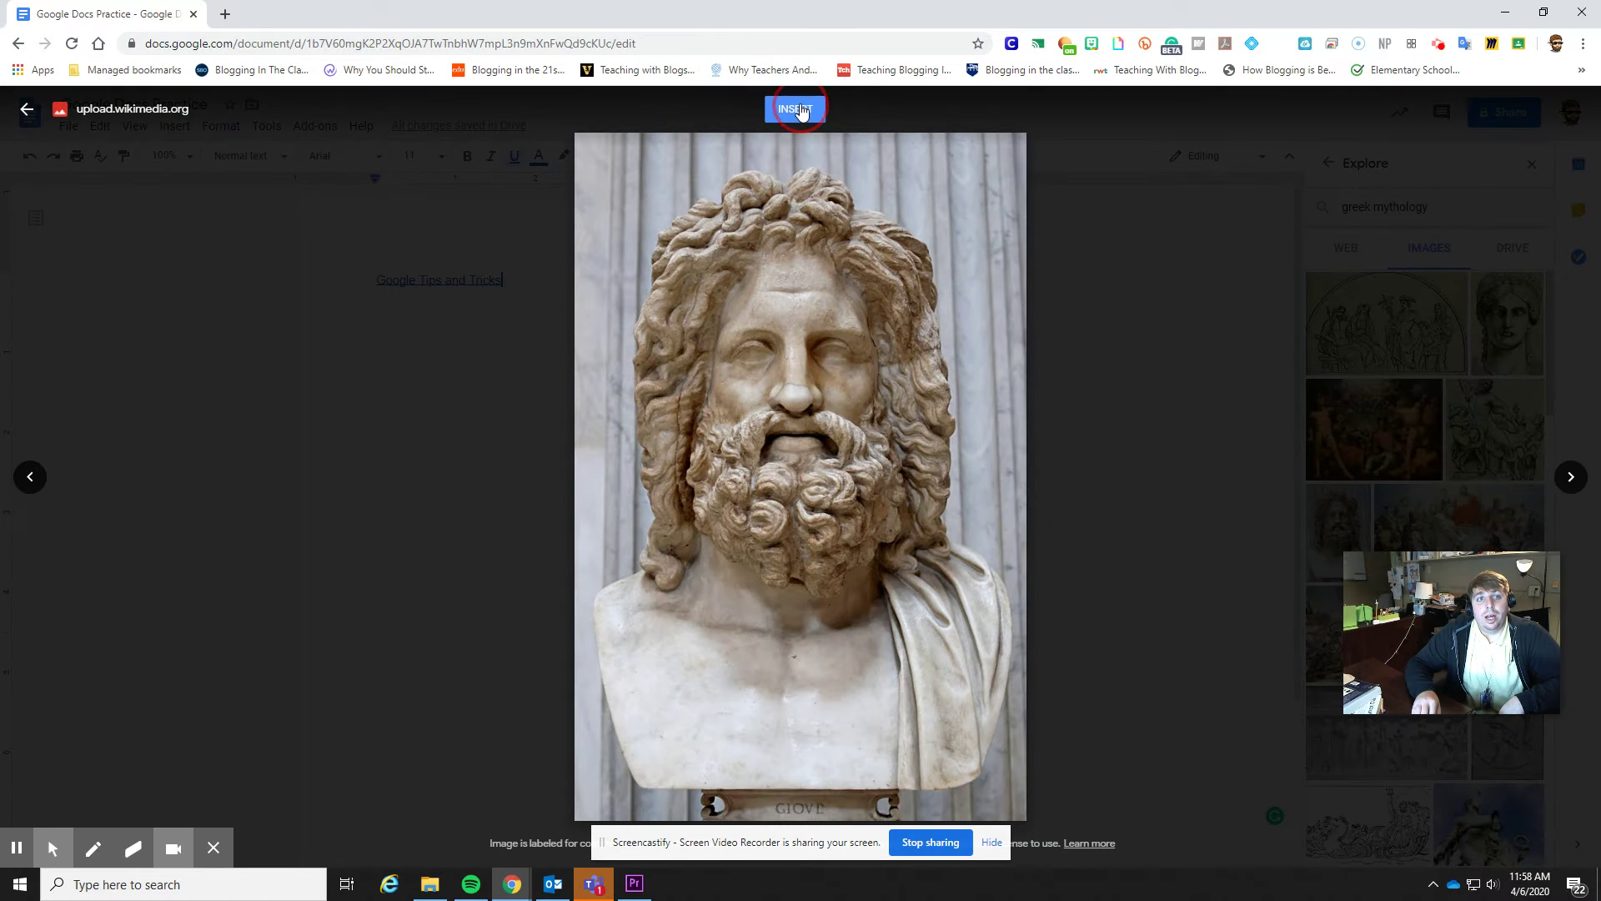
Step: Insert the marble bust image and open its Image options panel
left_click(801, 109)
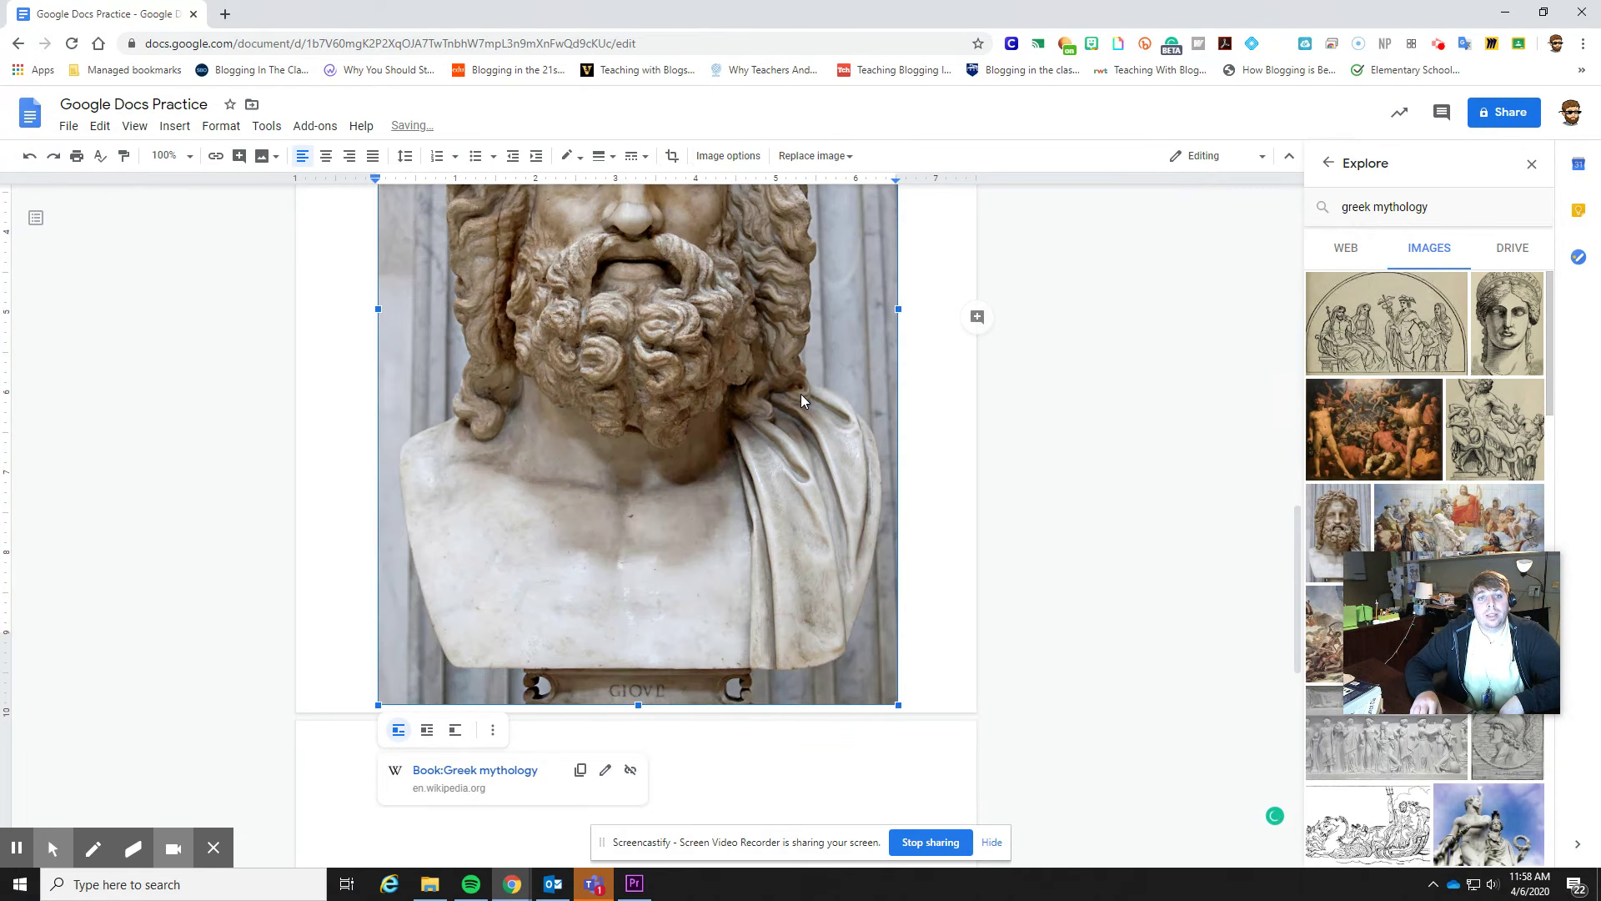
right_click(826, 361)
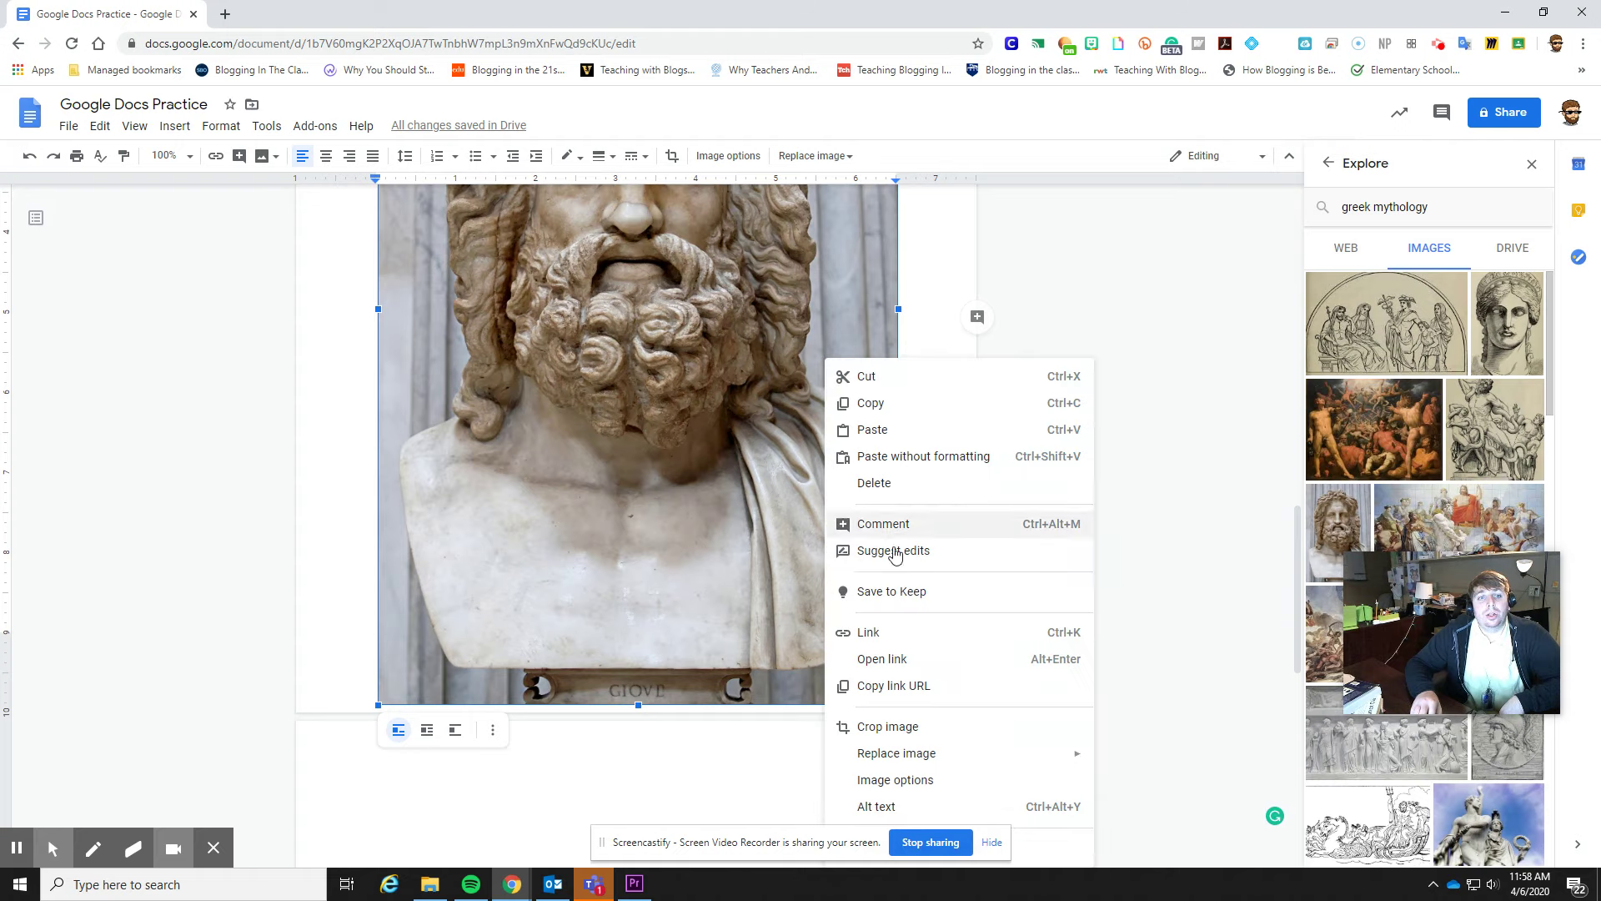
left_click(900, 779)
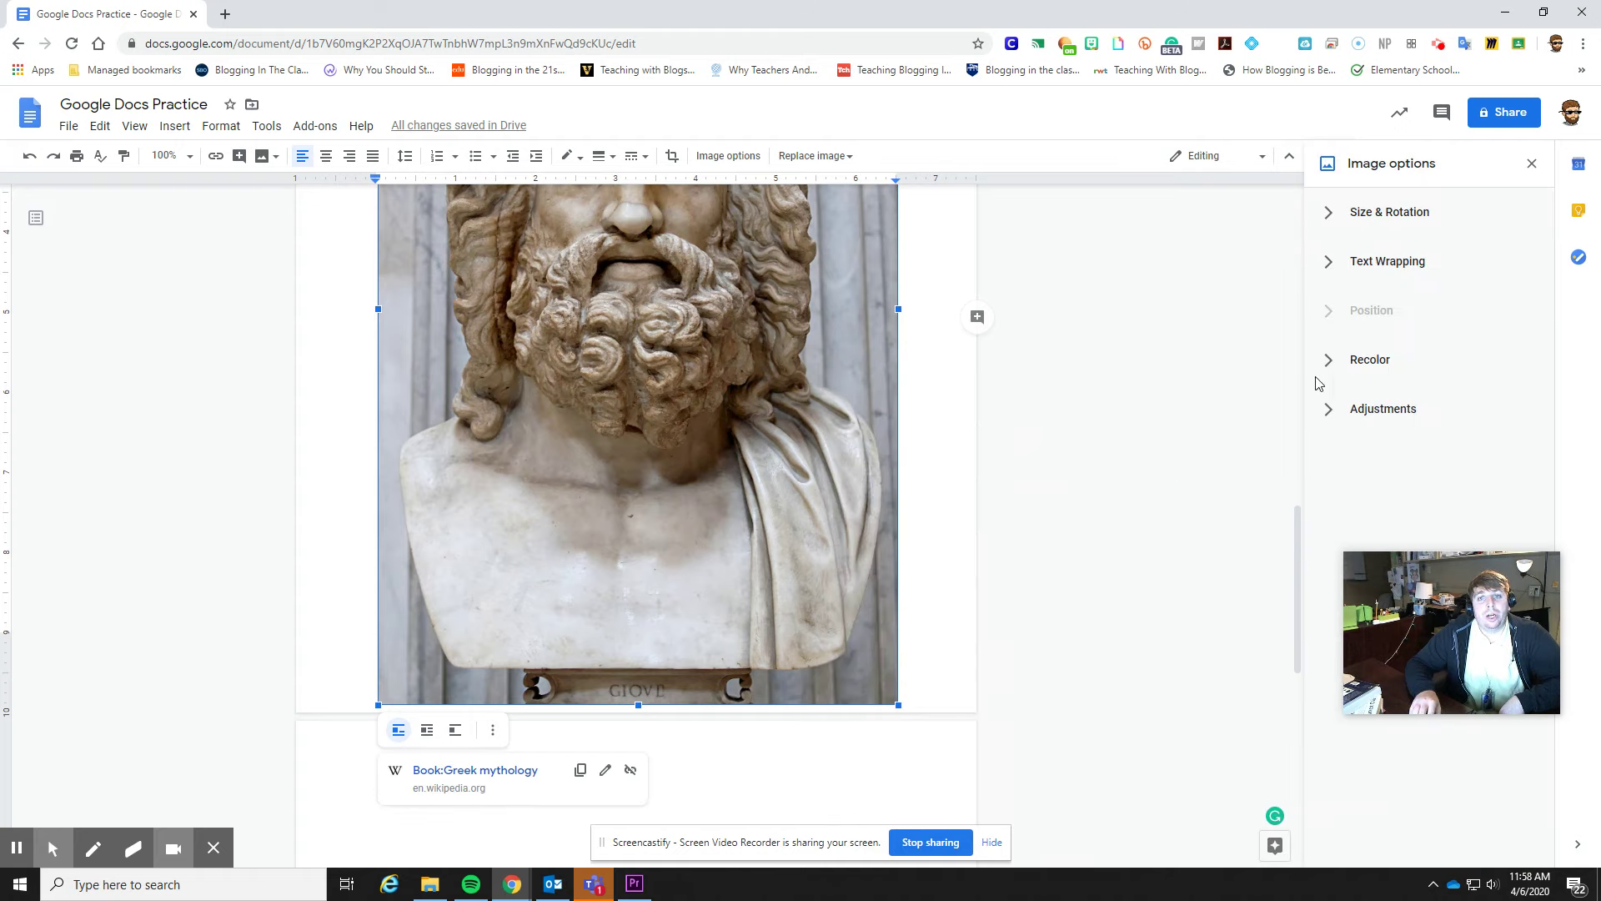
Step: Expand and collapse the Size & Rotation, Text Wrapping, Adjustments and Recolor sections
left_click(1334, 218)
left_click(1353, 215)
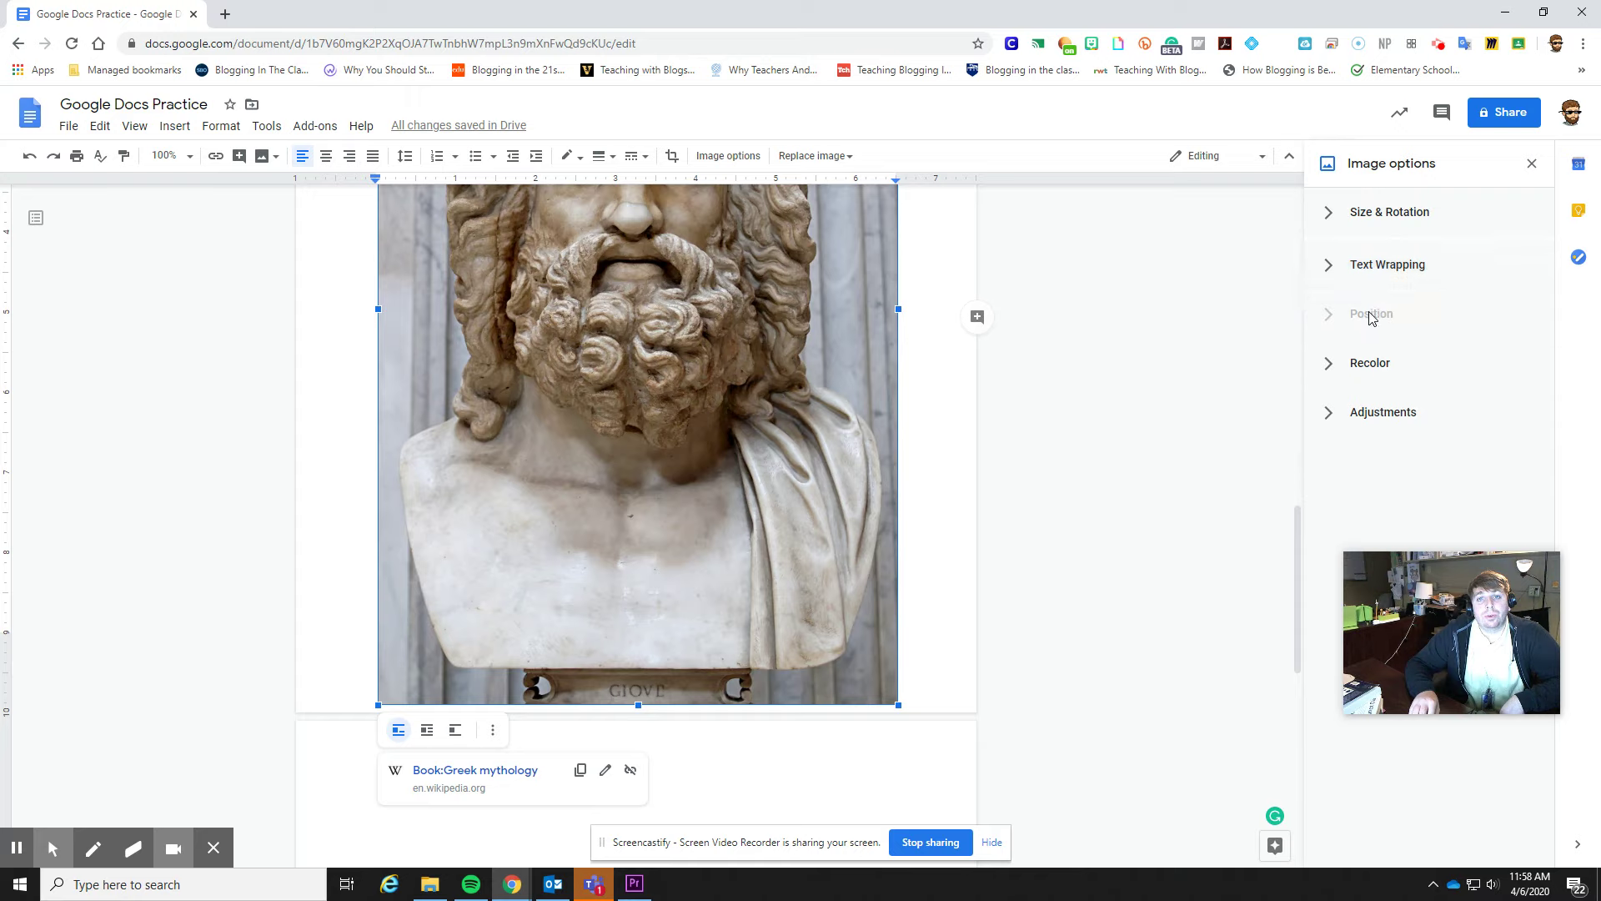
left_click(1313, 266)
left_click(1326, 264)
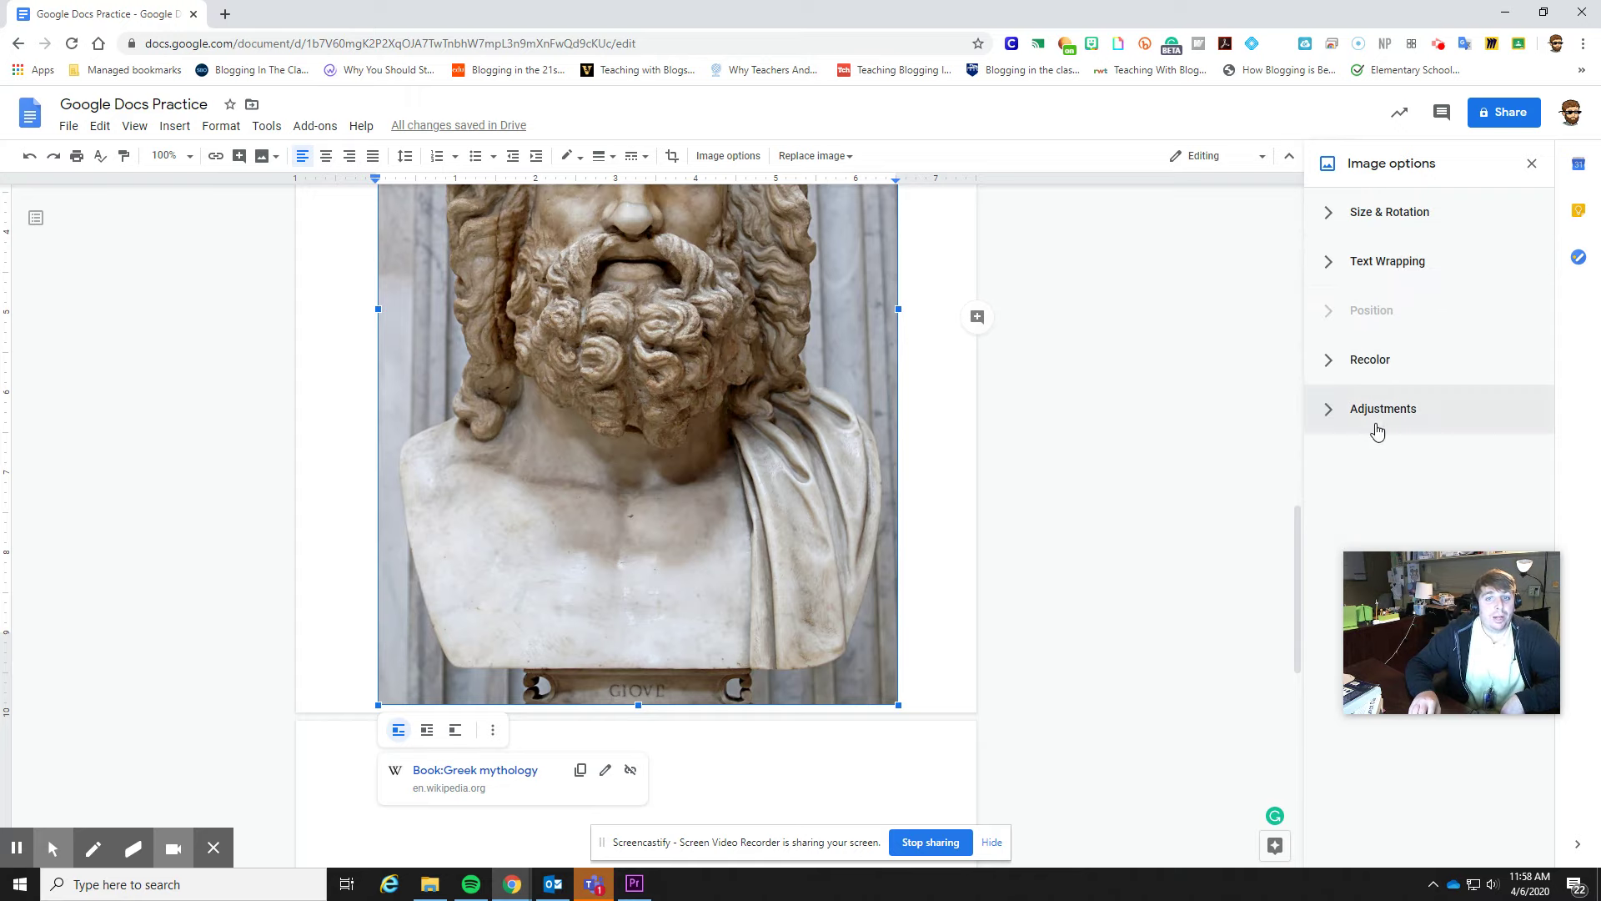
left_click(1376, 417)
left_click(1371, 360)
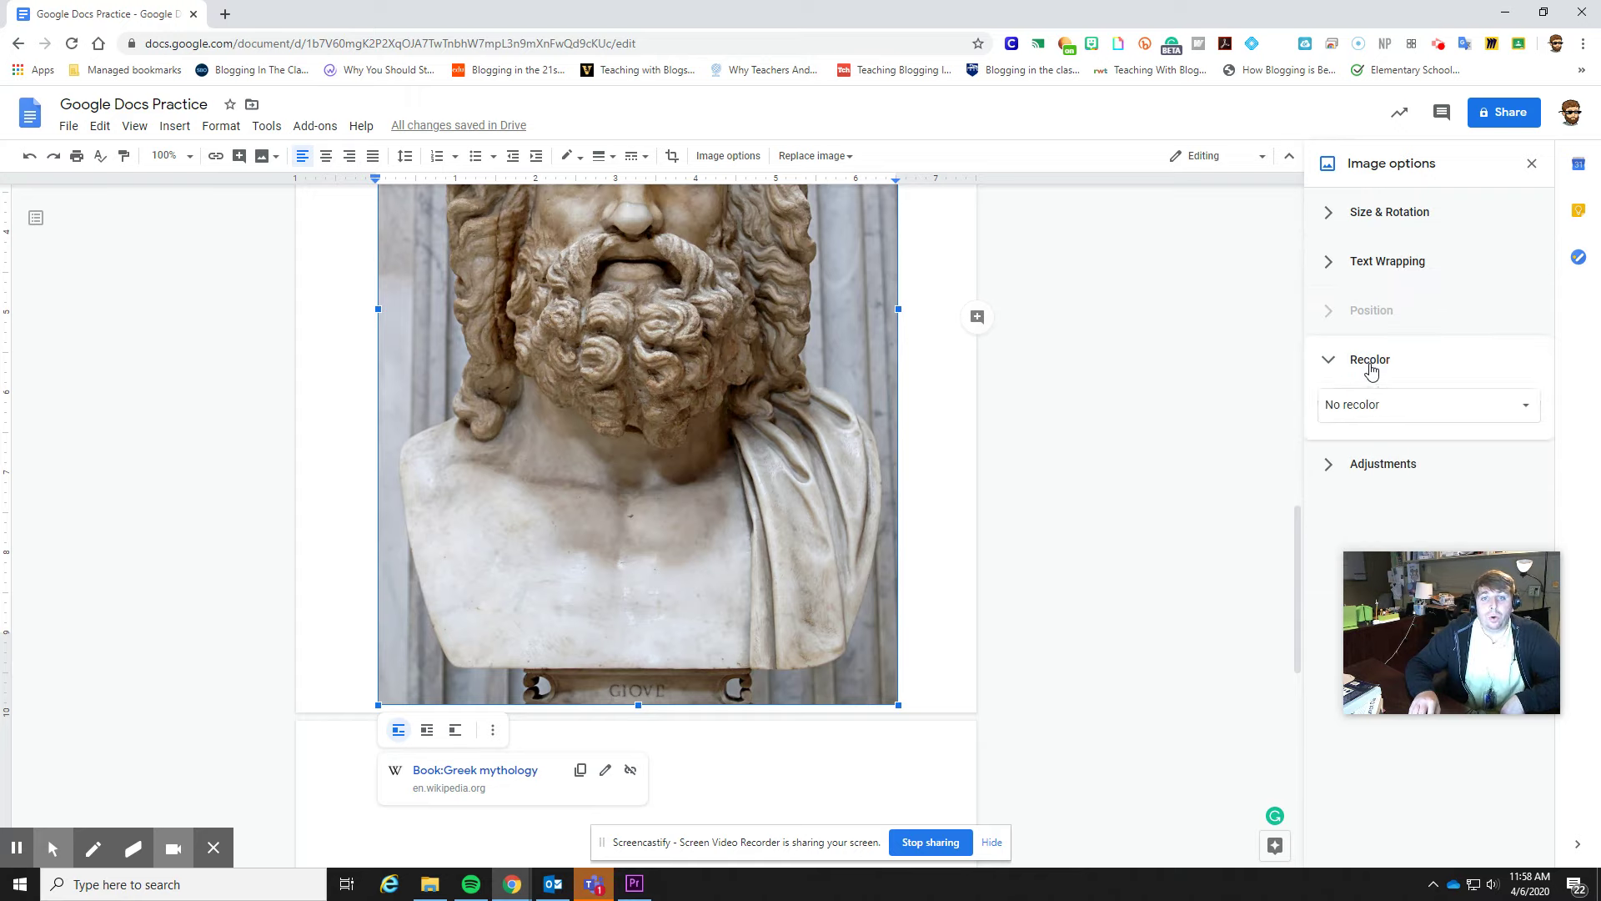
left_click(1371, 363)
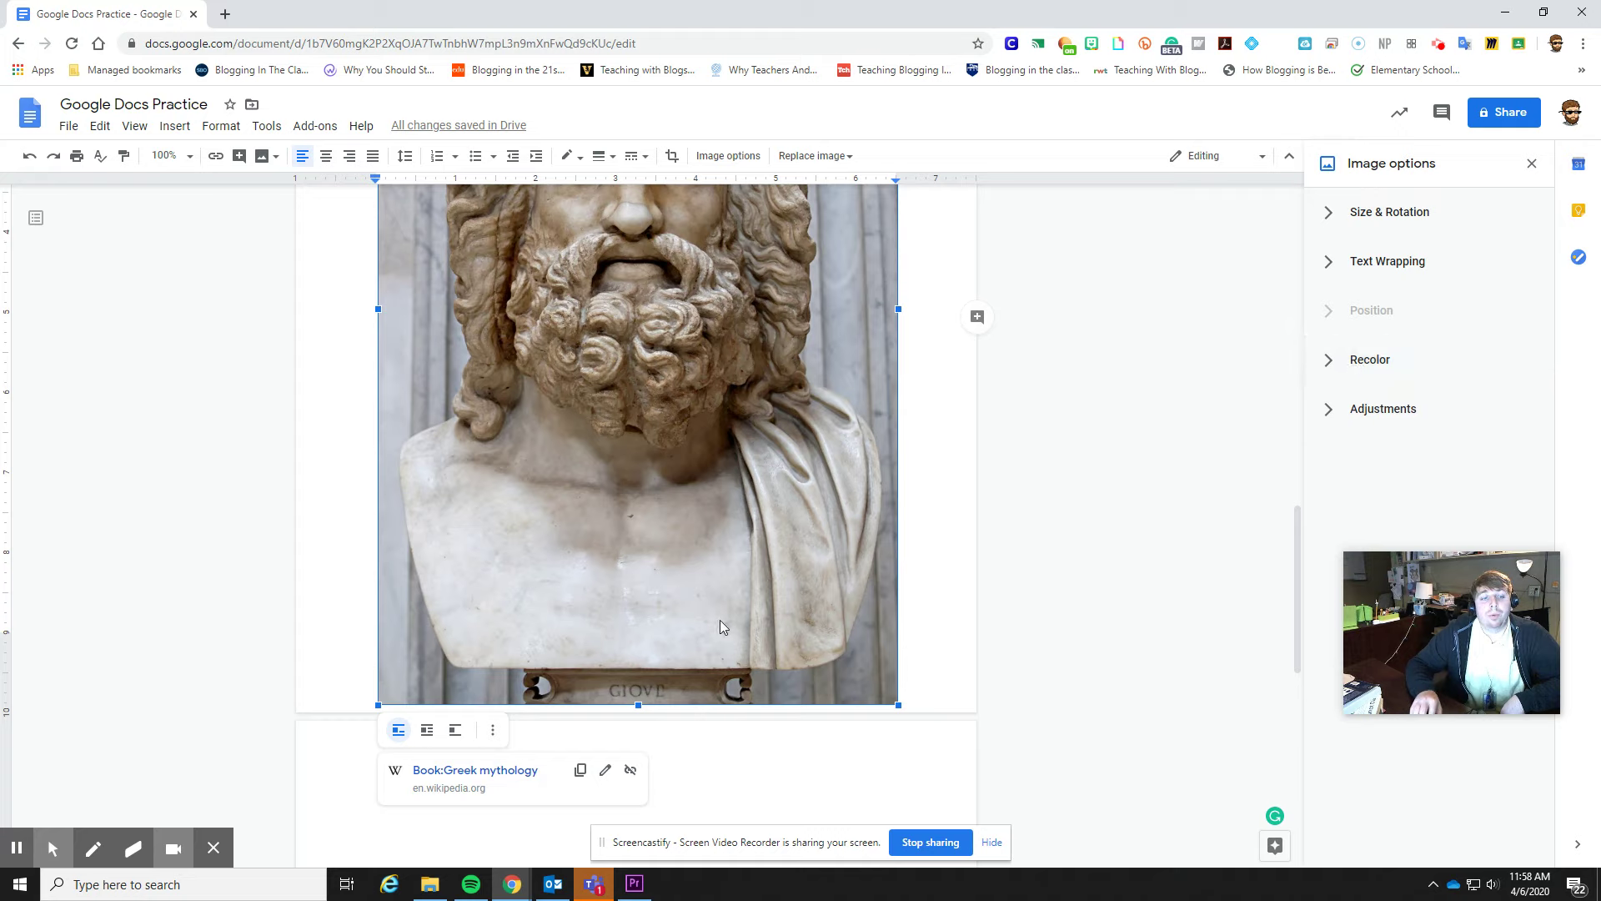
scroll(525, 557, "up", 3)
scroll(532, 550, "down", 2)
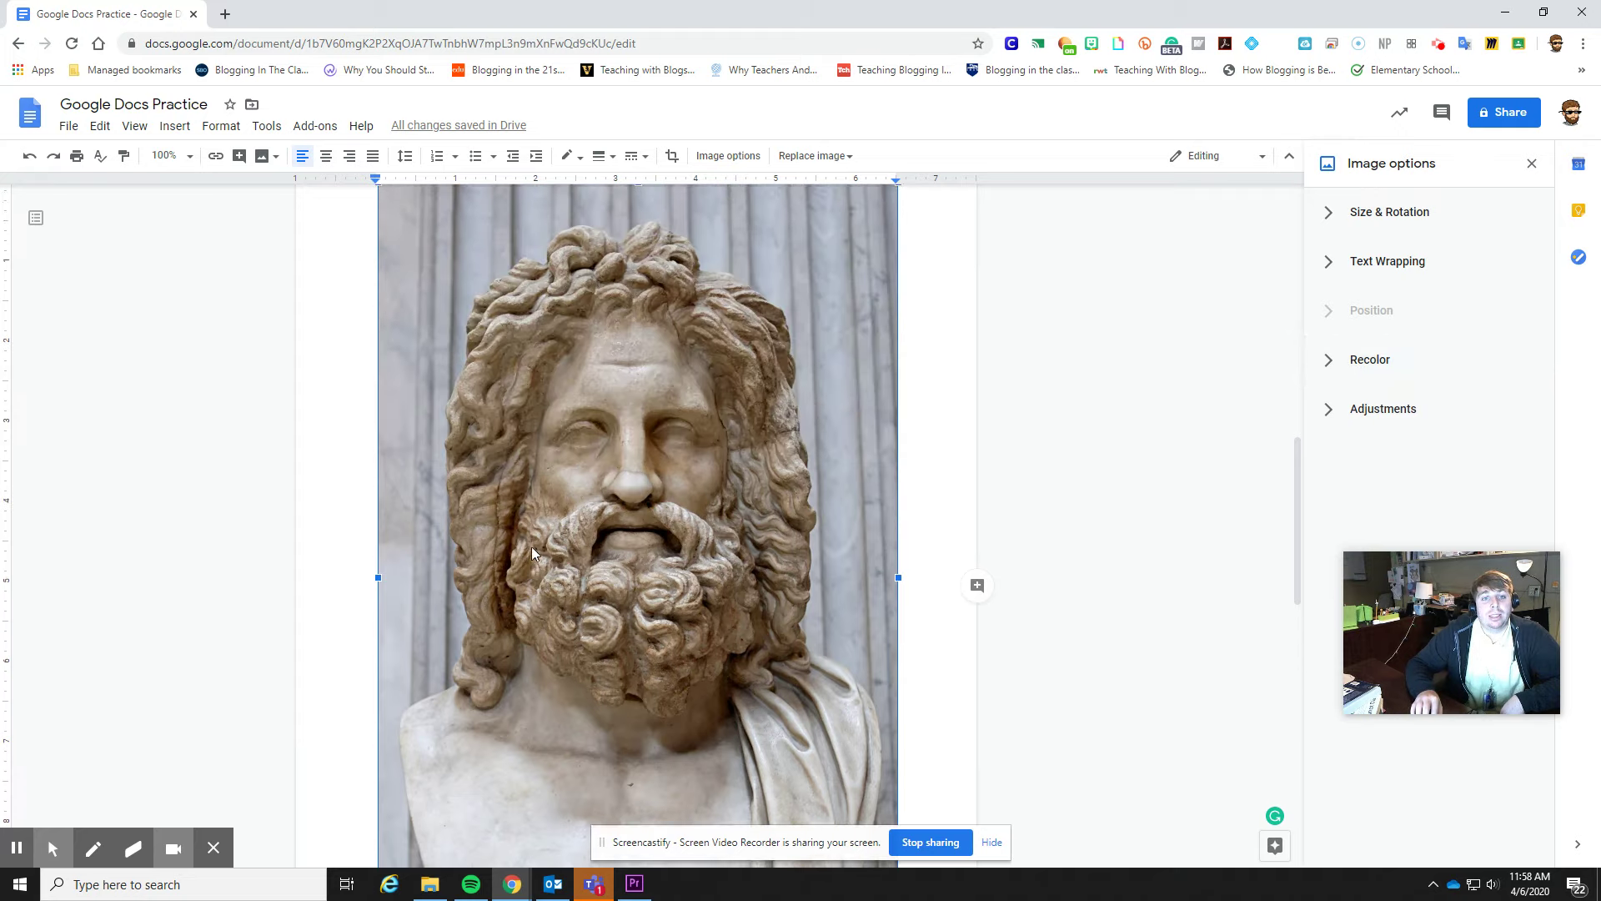
scroll(532, 550, "up", 4)
scroll(532, 551, "down", 6)
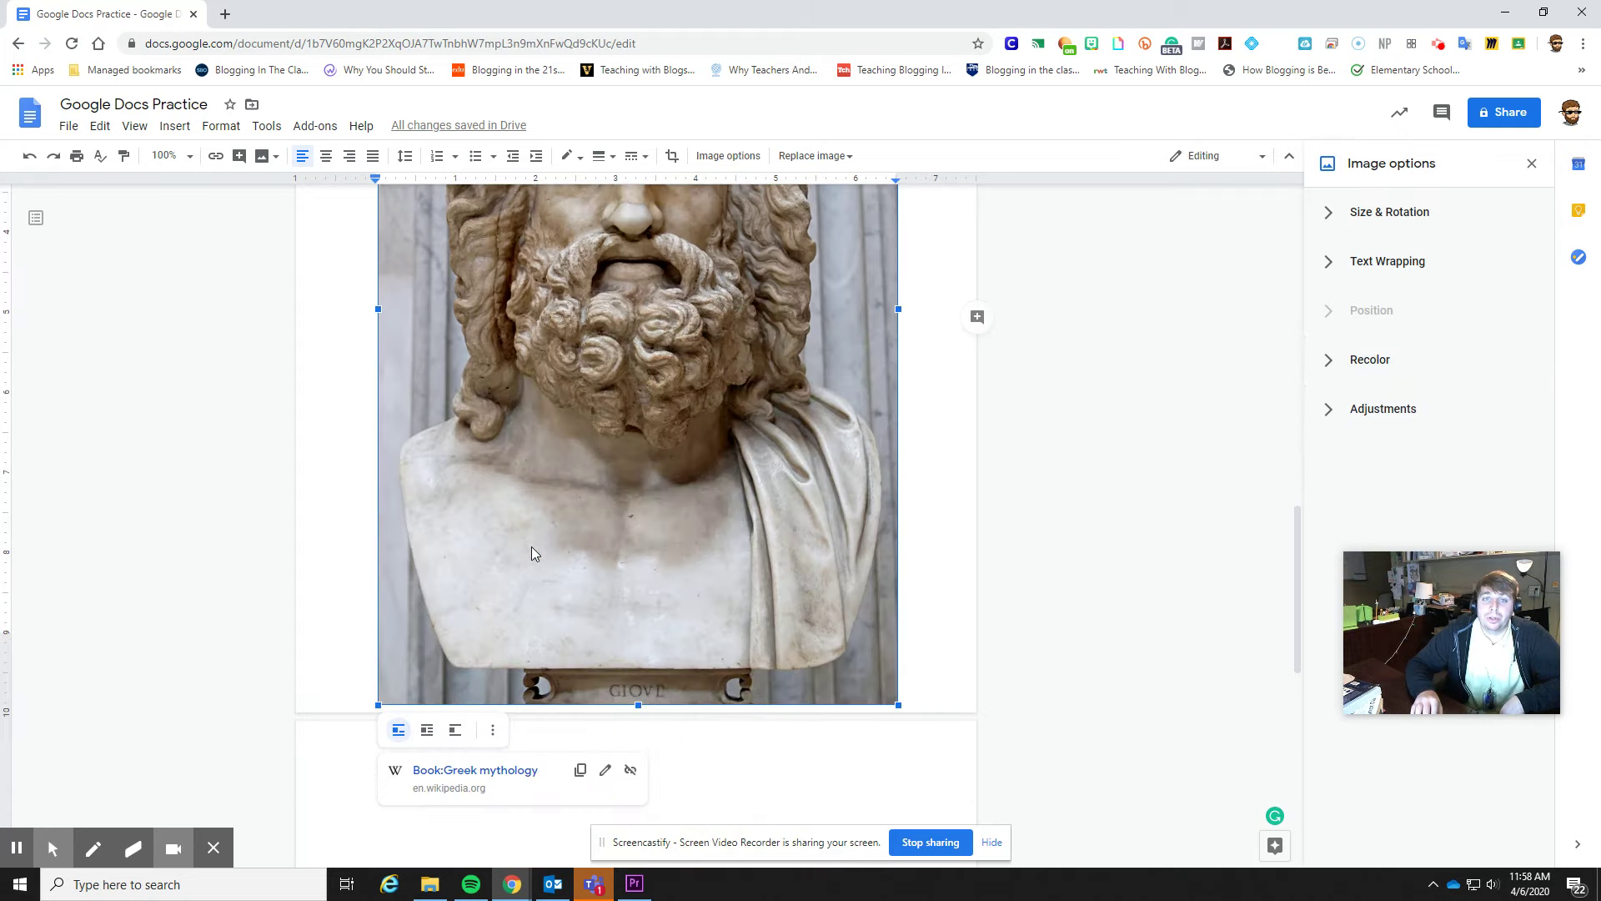
scroll(532, 552, "up", 5)
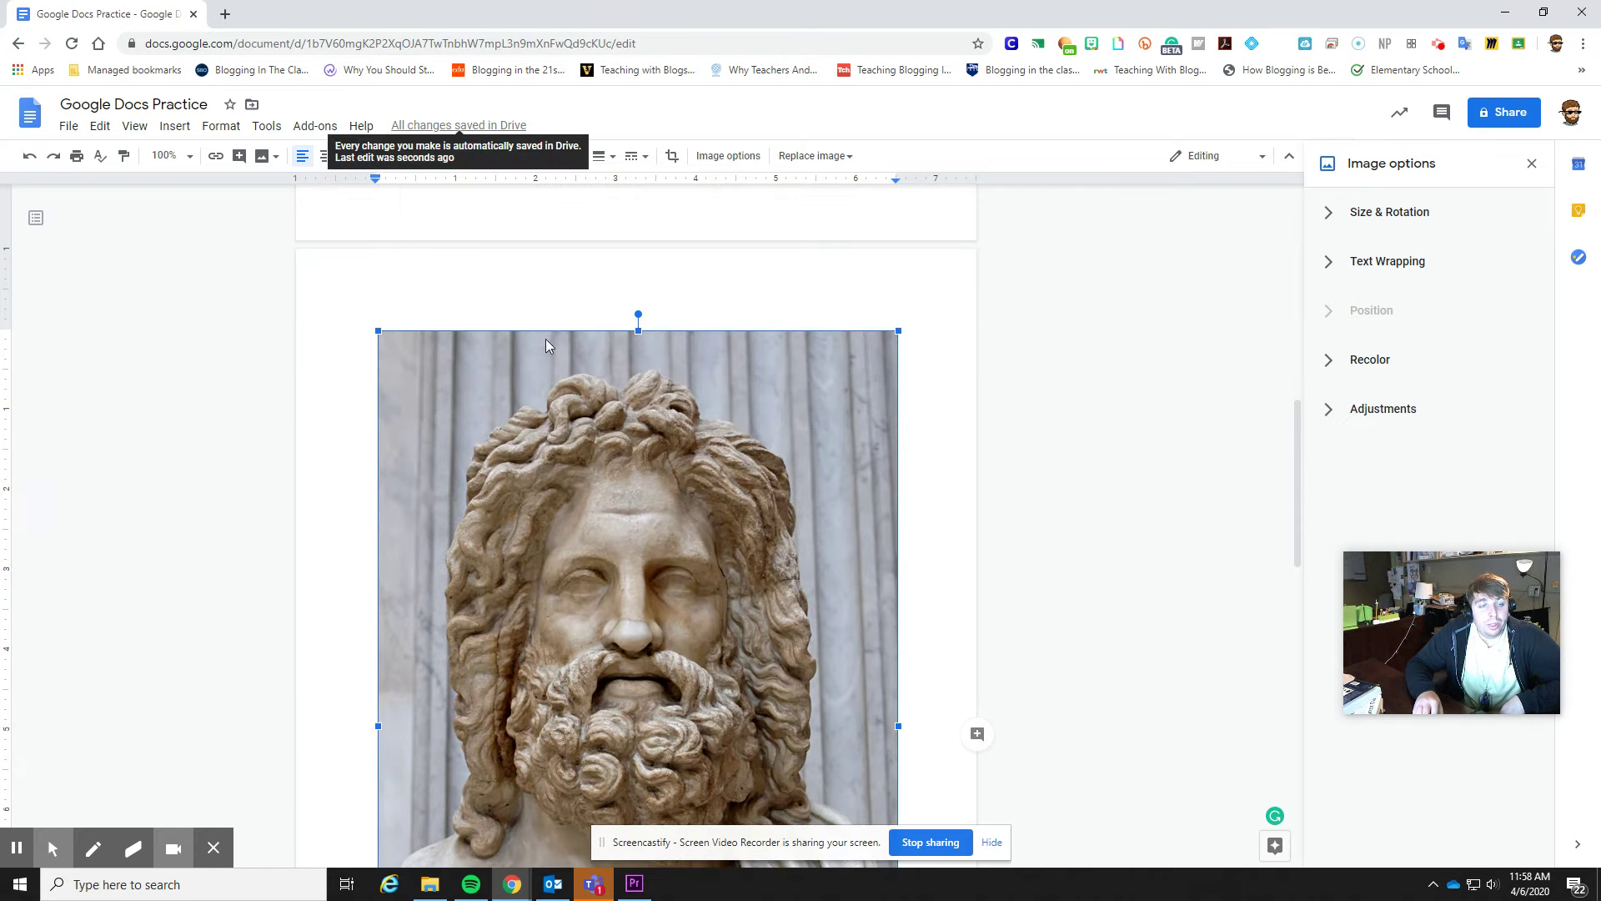
Step: View the 11:55 AM version in version history, then delete the statue image
left_click(449, 129)
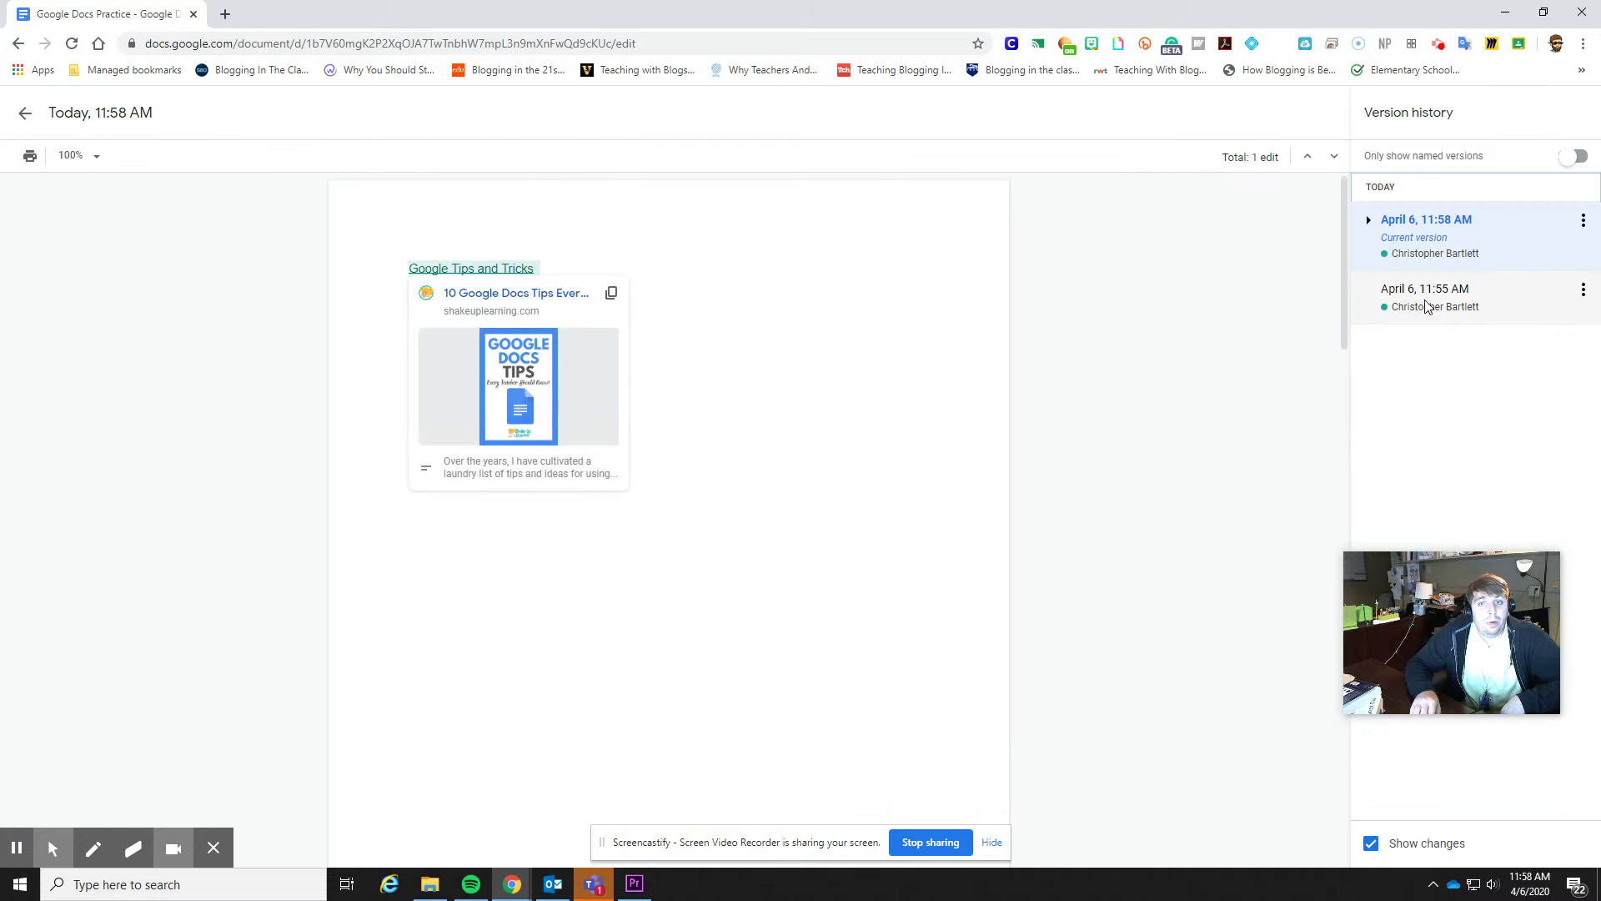
left_click(1419, 310)
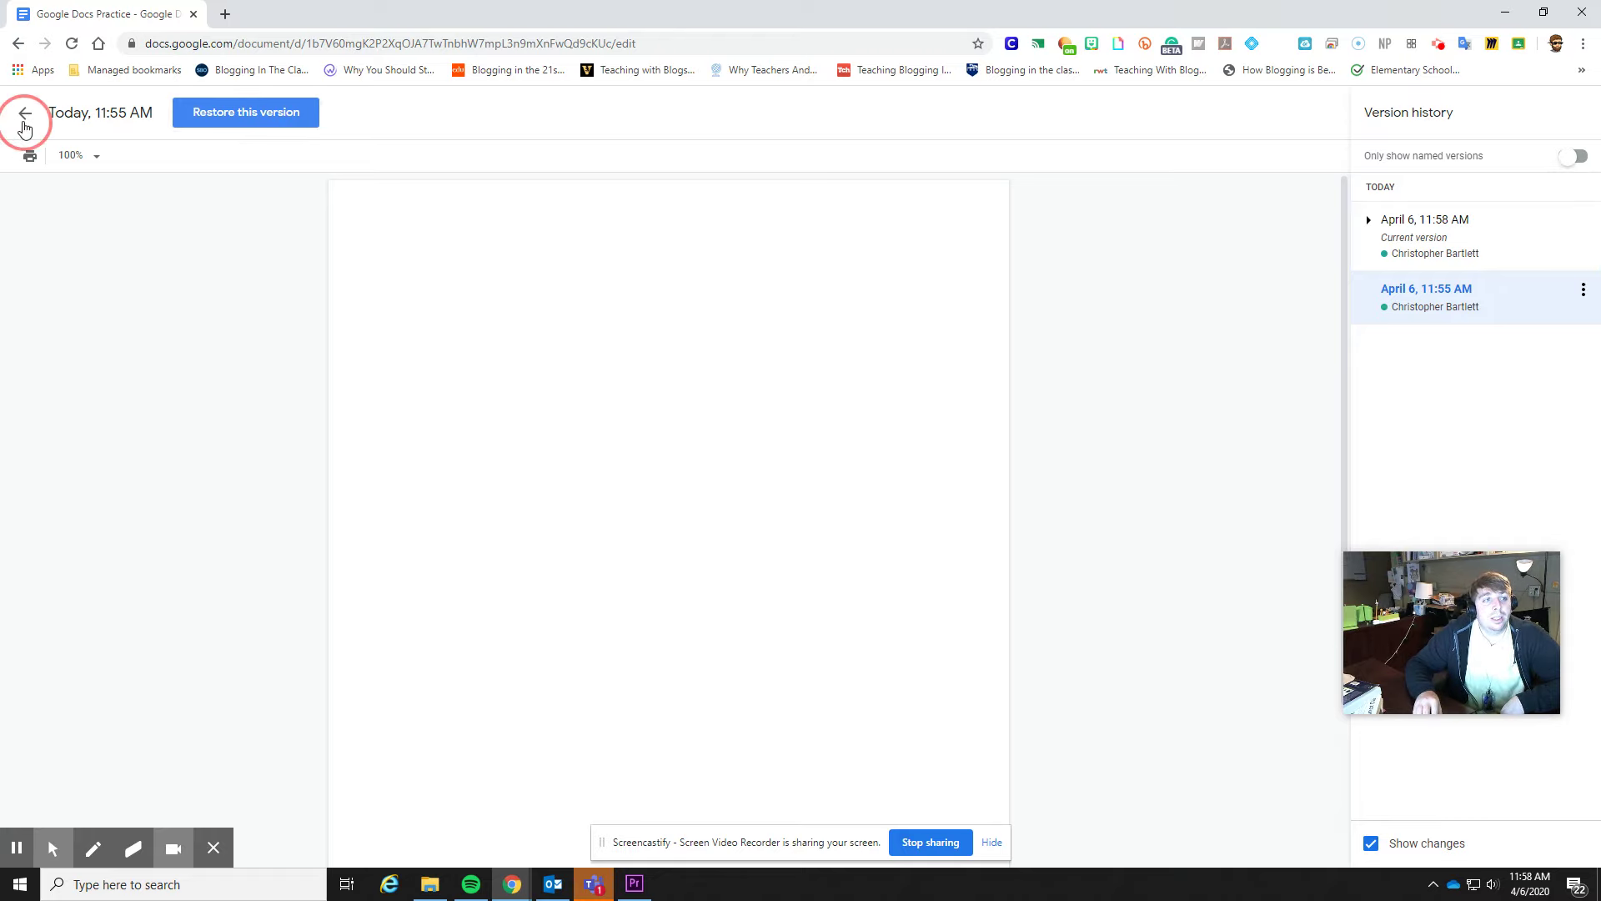
left_click(25, 115)
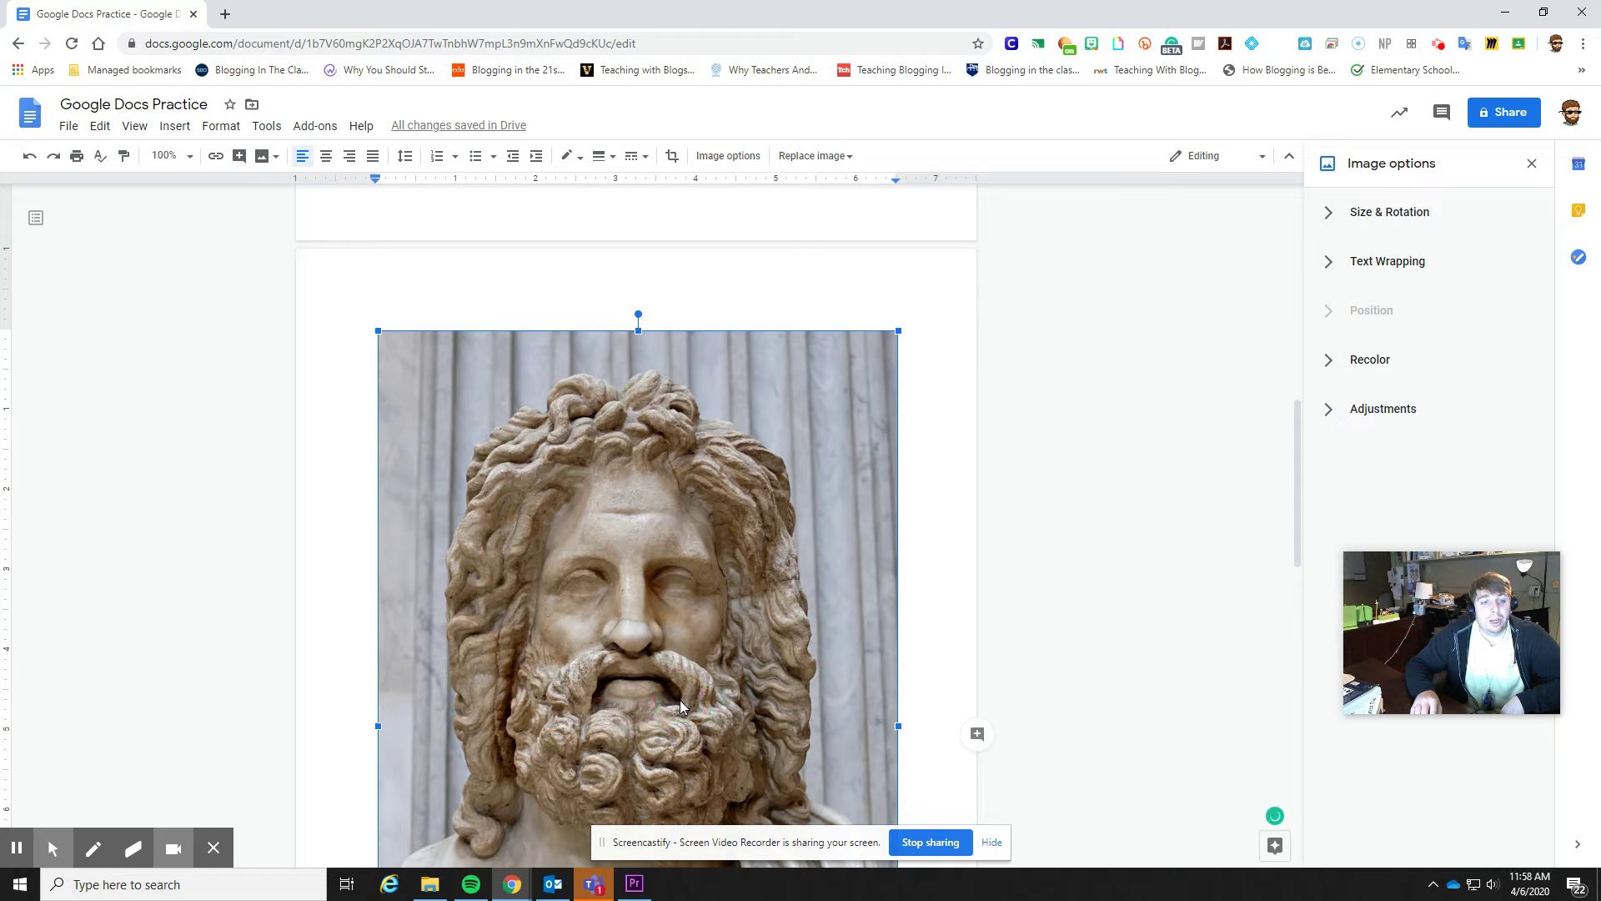
key("Delete")
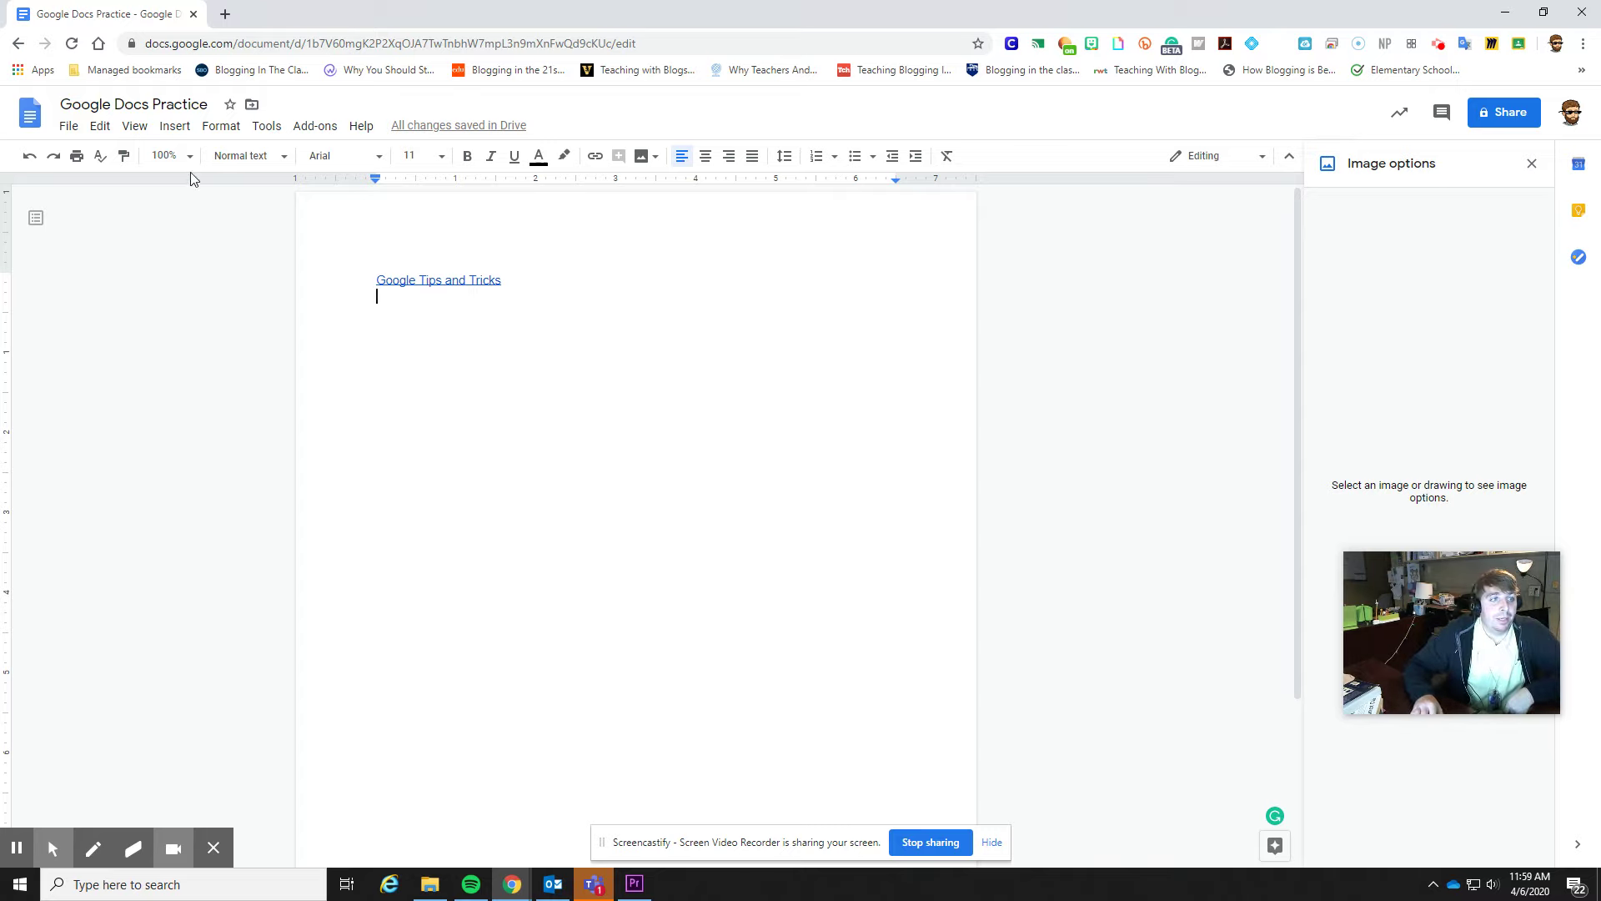
Step: Turn on voice typing from the Tools menu, set to English (US)
left_click(163, 130)
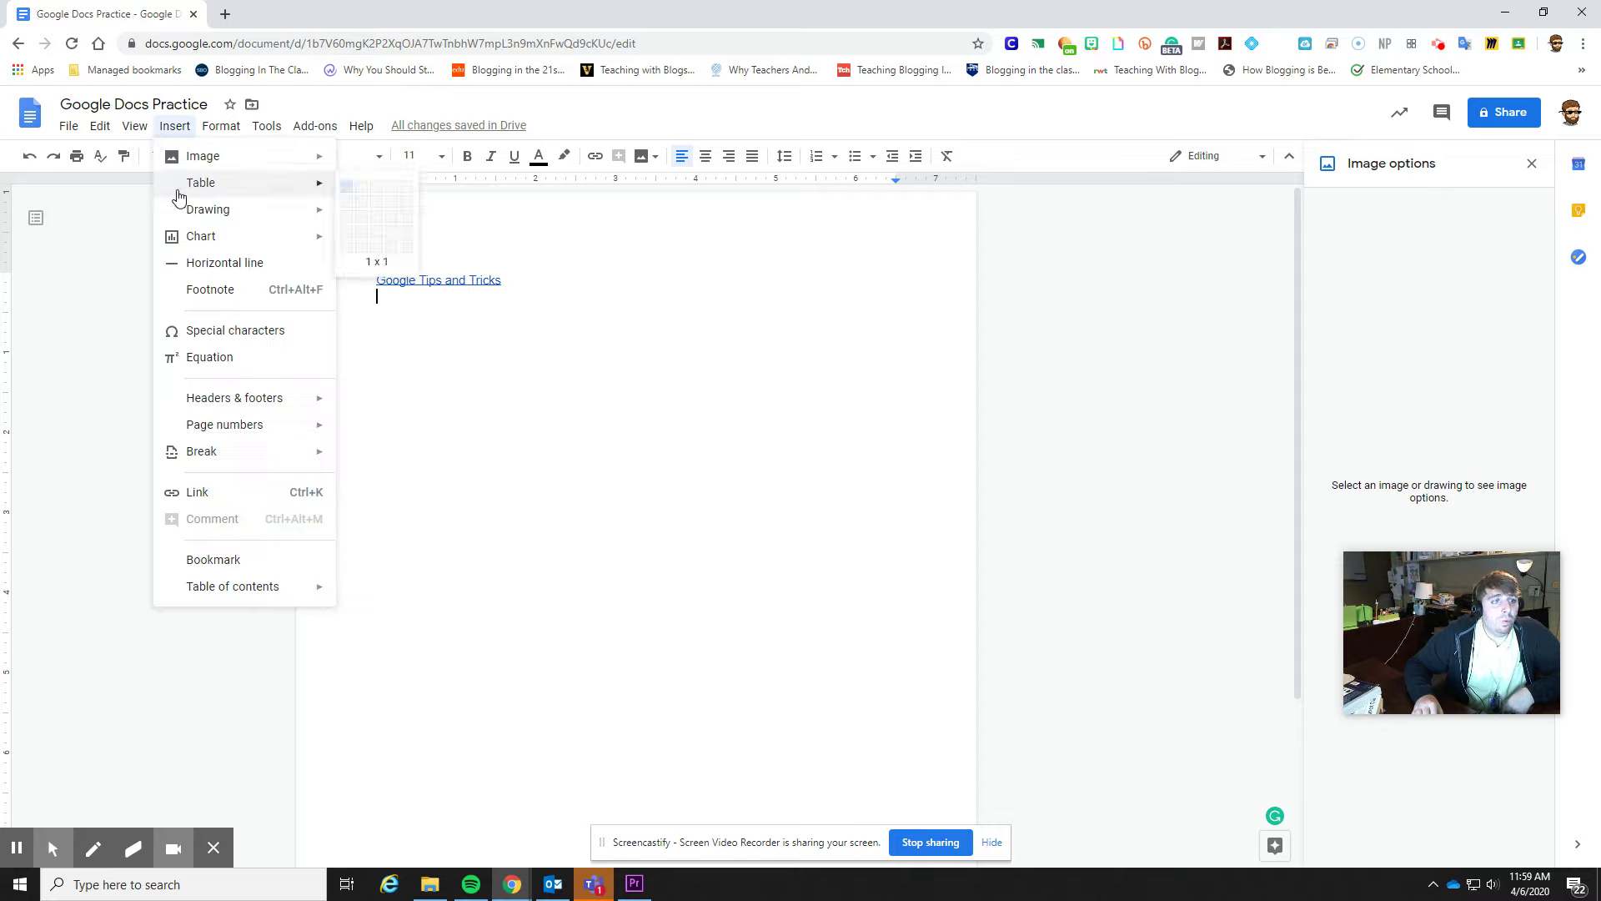
mouse_move(258, 125)
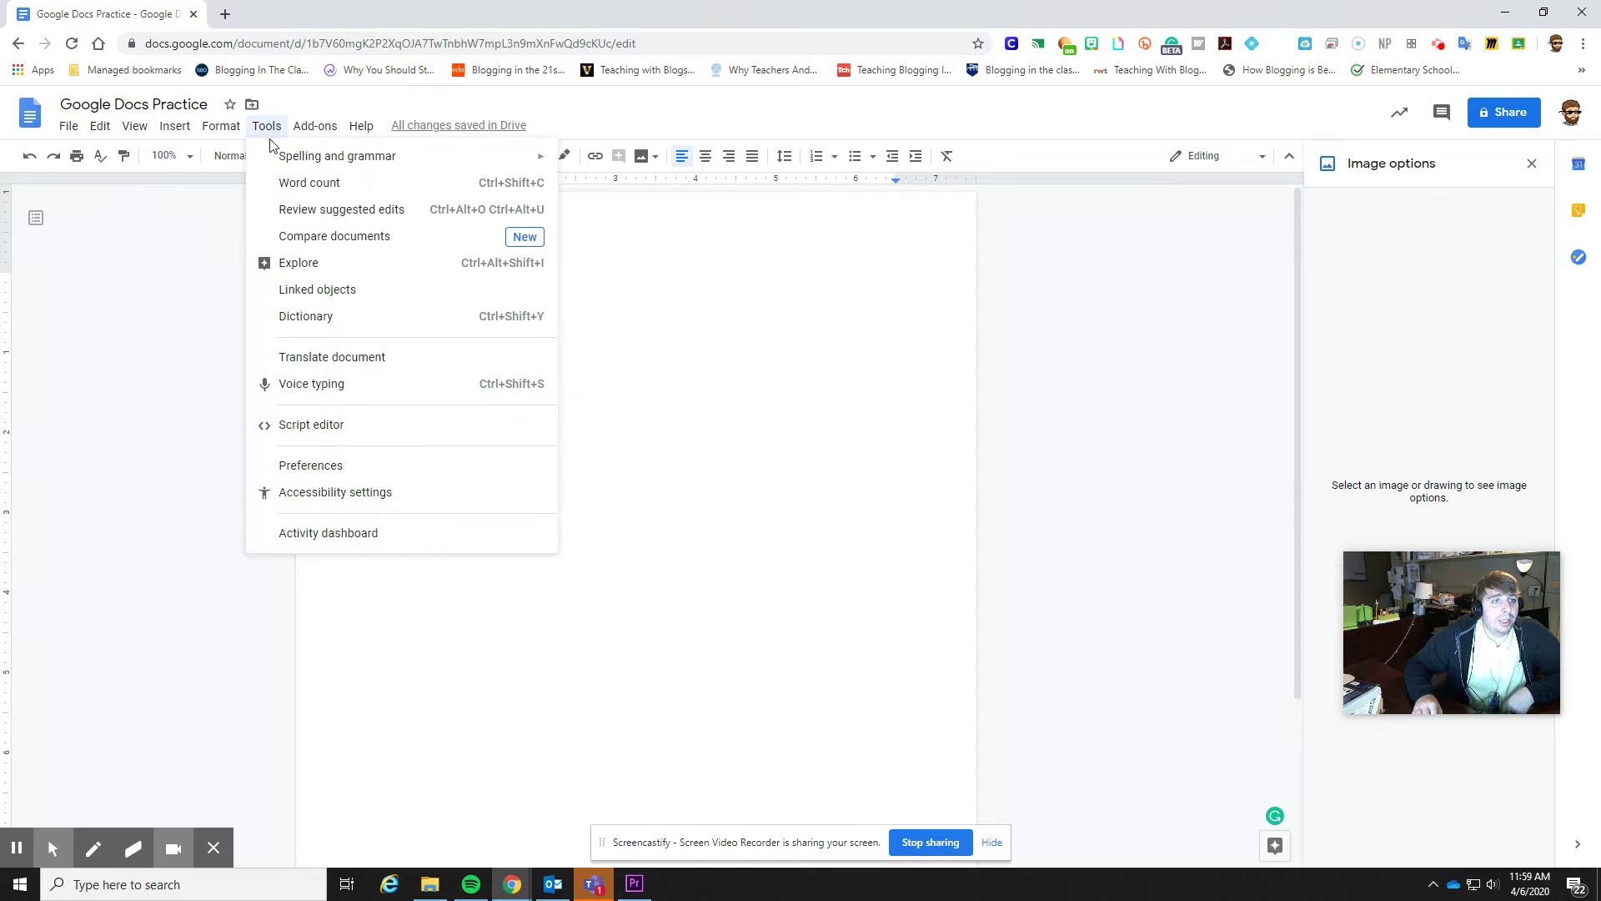
left_click(393, 383)
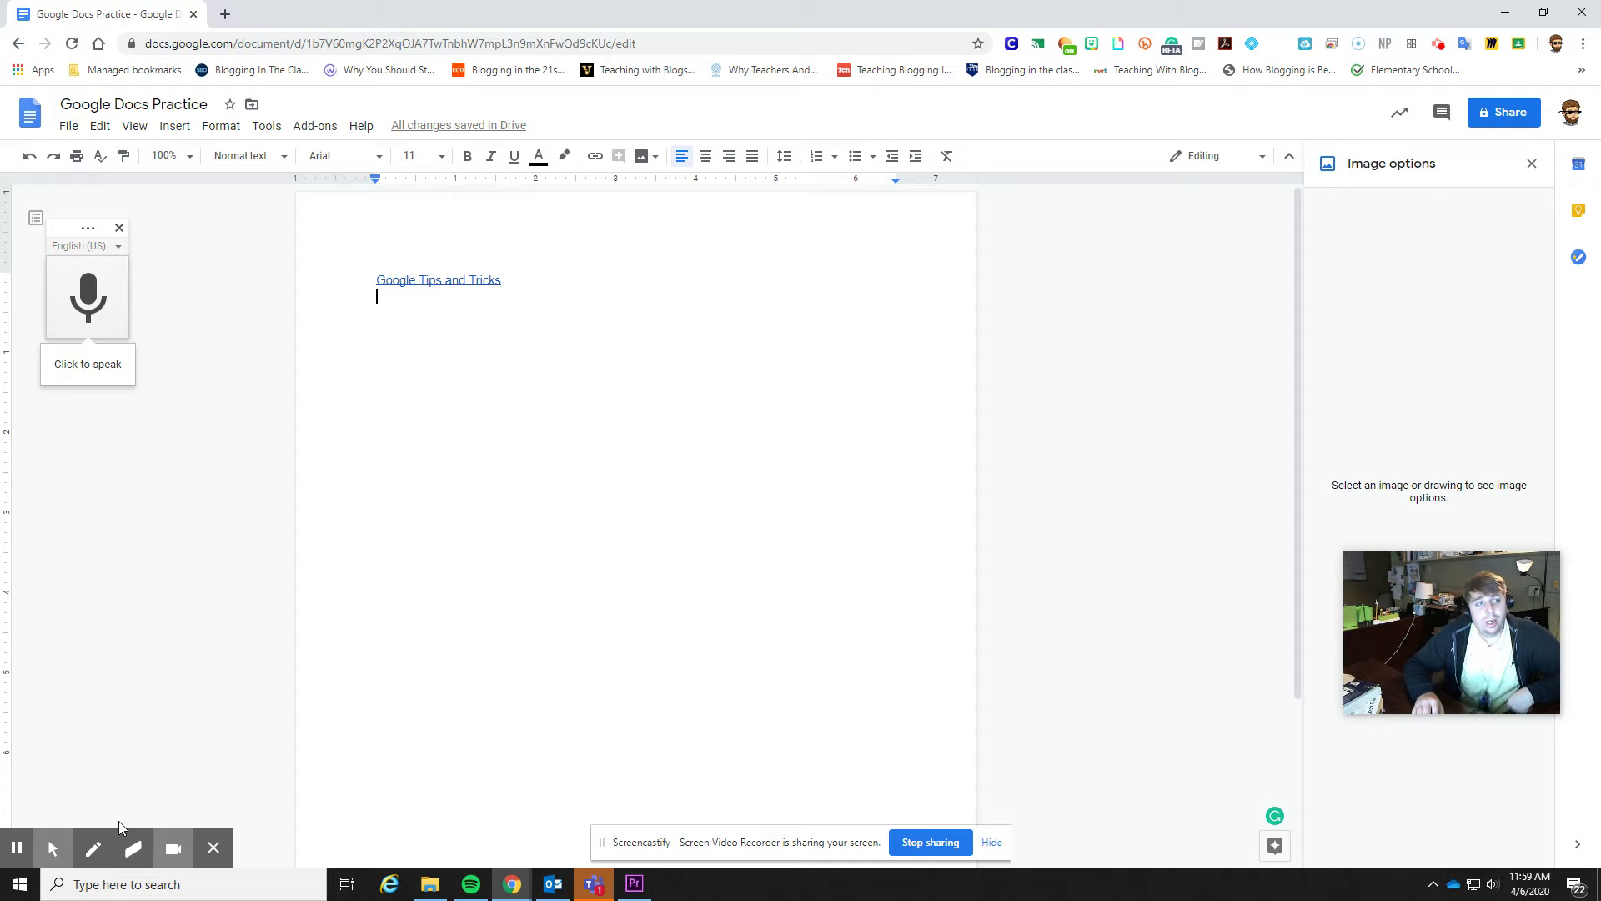